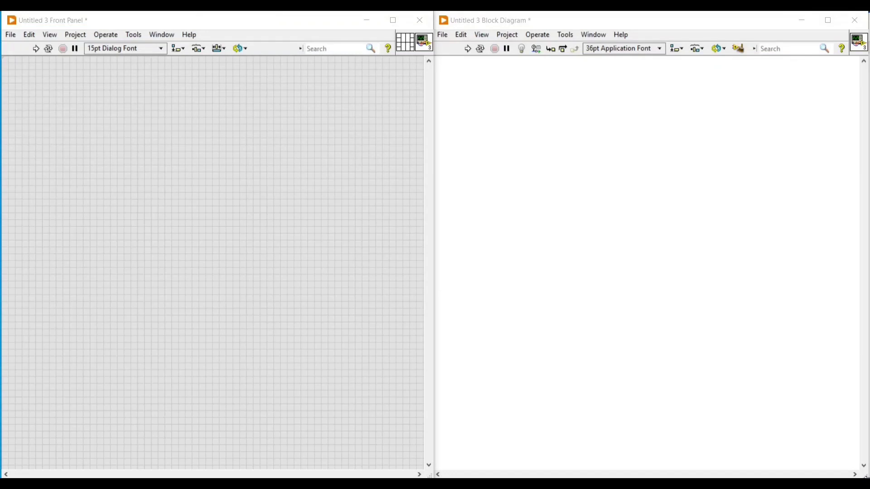
# Step: Place a Horizontal Pointer Slide control (0–10) at the front panel's upper left
pyautogui.rightClick(99, 181)
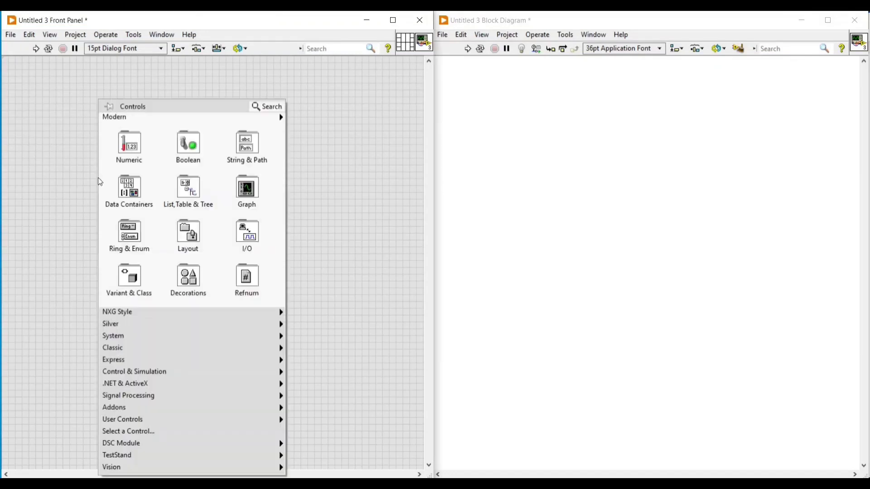
pyautogui.moveTo(129, 149)
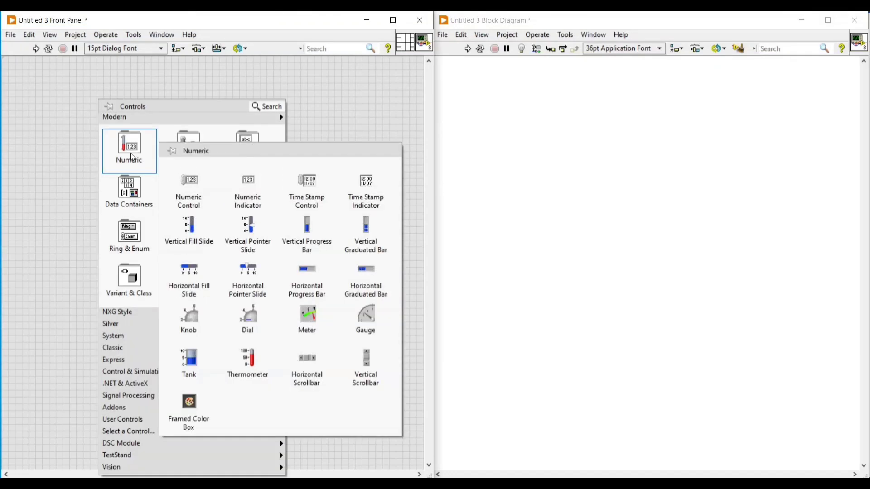
pyautogui.click(248, 277)
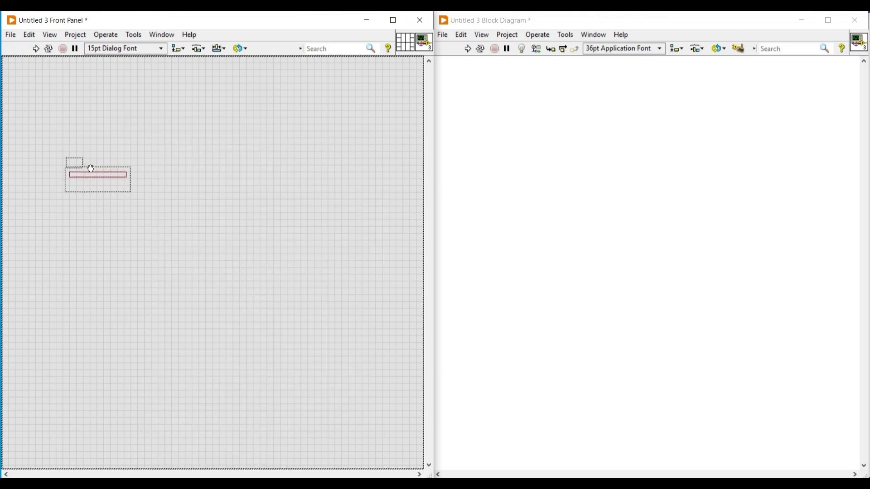
pyautogui.click(82, 151)
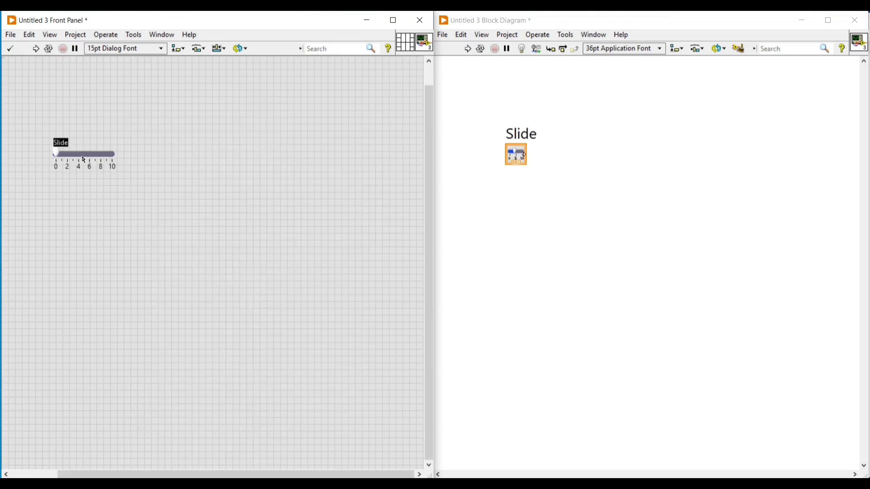
pyautogui.rightClick(80, 225)
pyautogui.click(509, 380)
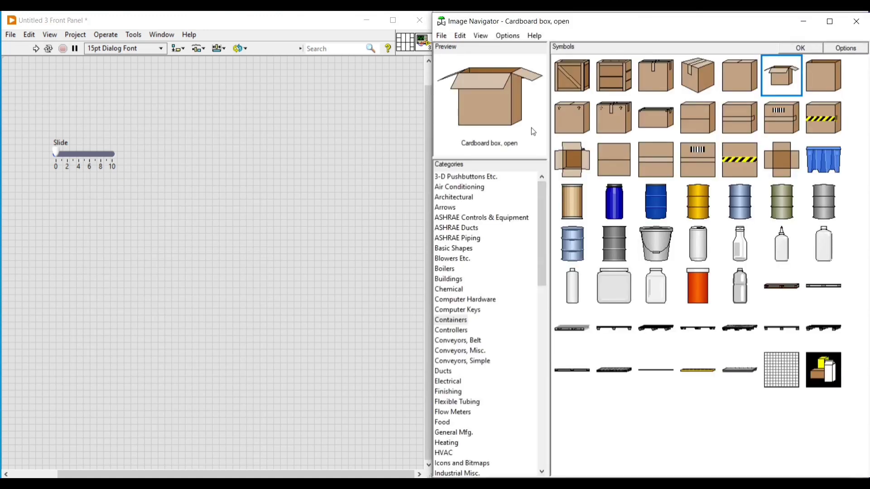
# Step: Drag the open cardboard box symbol from the Containers category onto the front panel
pyautogui.click(457, 330)
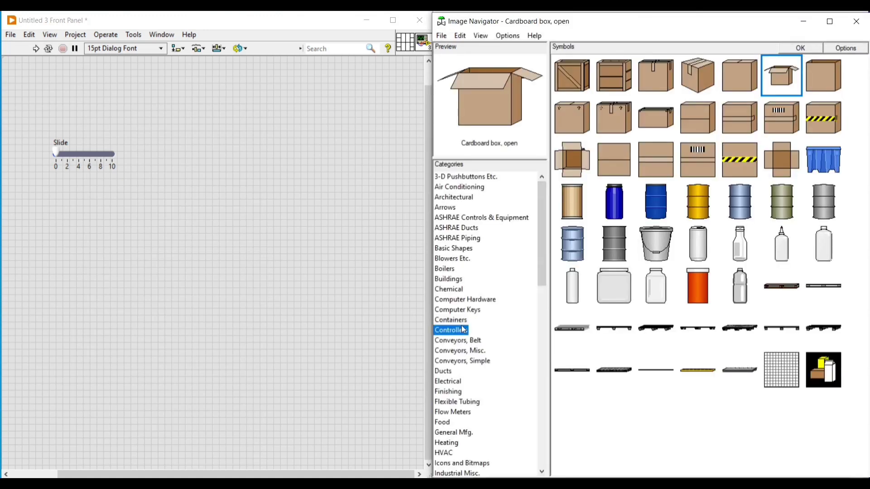
pyautogui.click(459, 321)
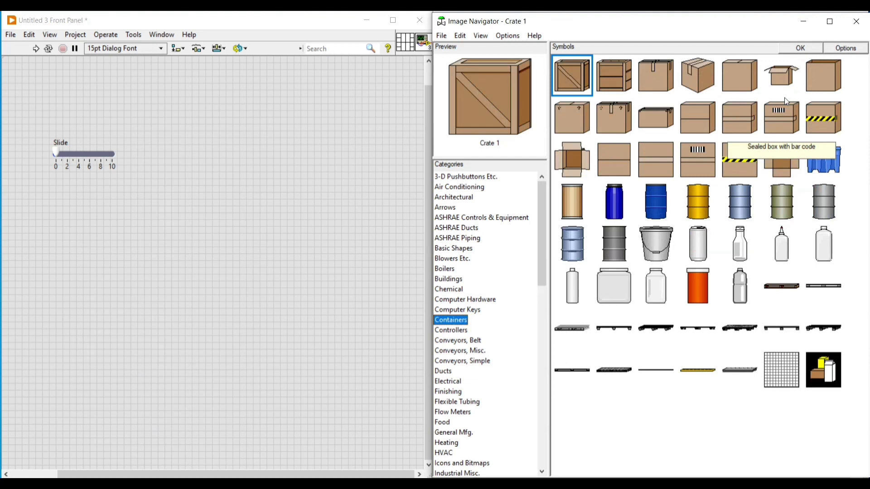
pyautogui.click(784, 93)
pyautogui.moveTo(787, 89); pyautogui.dragTo(62, 268)
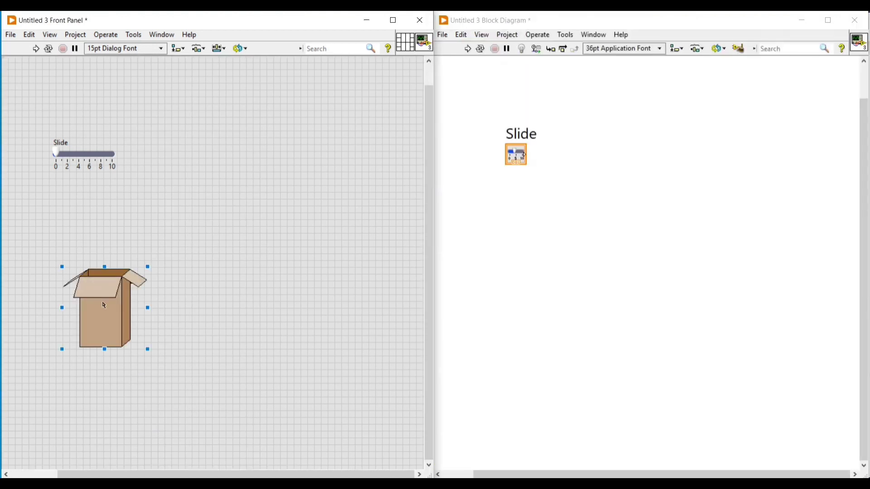
# Step: Move the box image up and left, shrink it shorter, and return to the Image Navigator
pyautogui.moveTo(104, 305); pyautogui.dragTo(64, 265)
pyautogui.moveTo(66, 311); pyautogui.dragTo(67, 273)
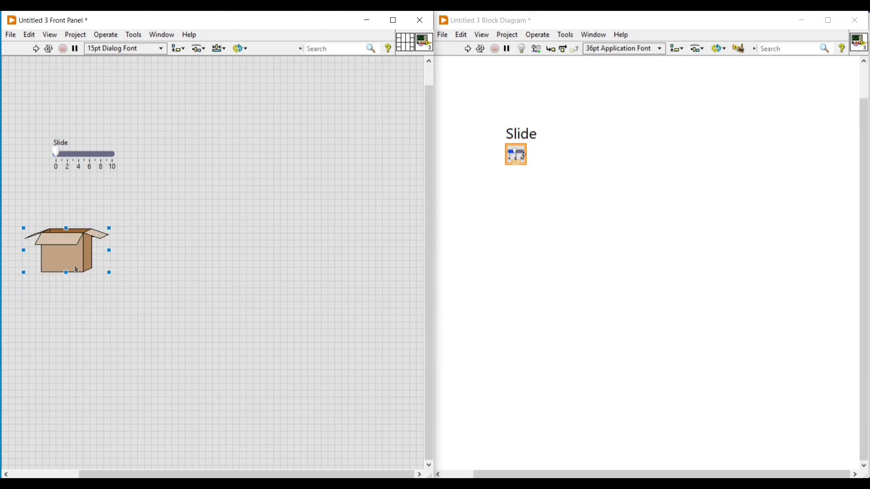
pyautogui.click(198, 277)
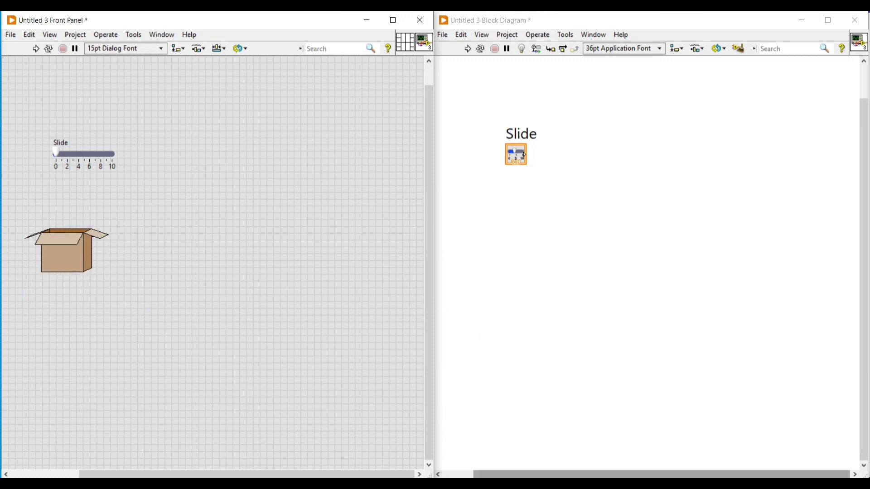
pyautogui.hotkey('alt', 'Tab')
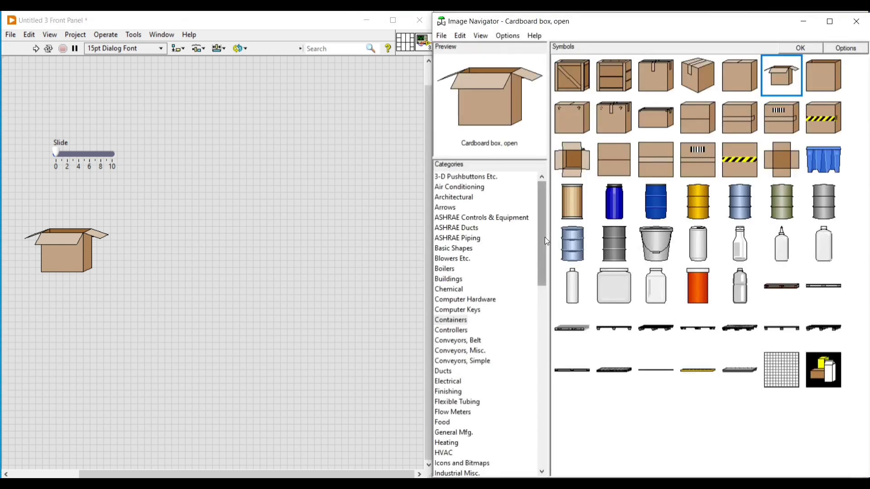
# Step: Drag the horizontal conveyor with perspective from Conveyors, Misc. onto the front panel
pyautogui.click(471, 341)
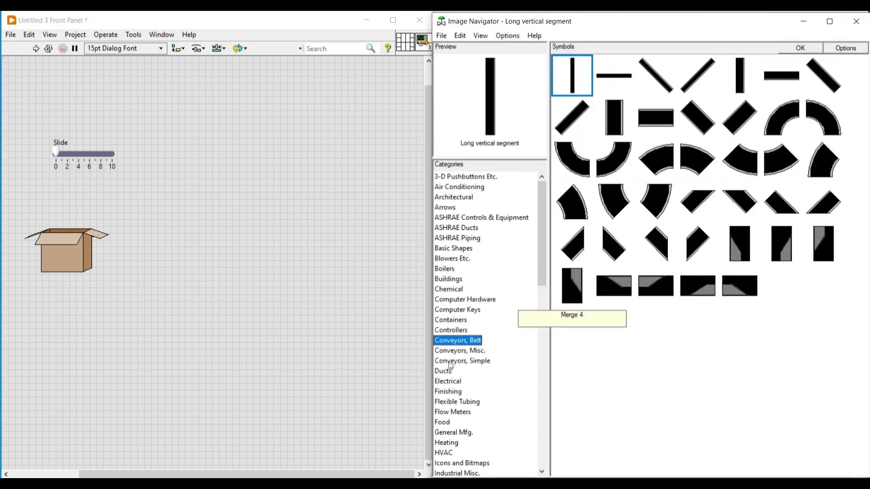
pyautogui.click(453, 351)
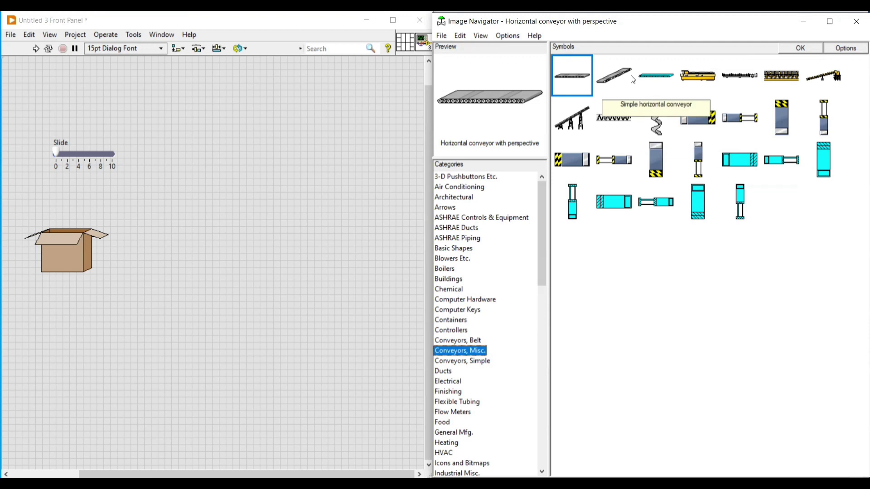
pyautogui.click(578, 79)
pyautogui.moveTo(579, 79); pyautogui.dragTo(165, 258)
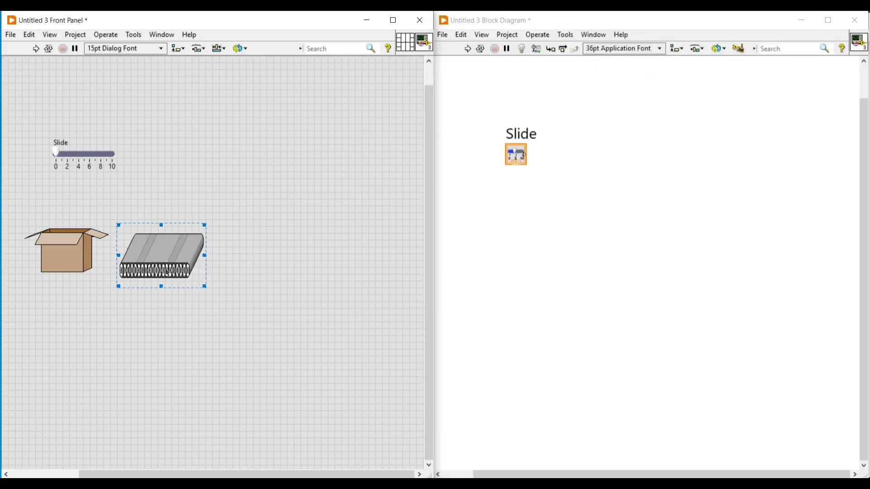
# Step: Position the conveyor beside the box and stretch it wider and taller
pyautogui.moveTo(161, 288); pyautogui.dragTo(160, 307)
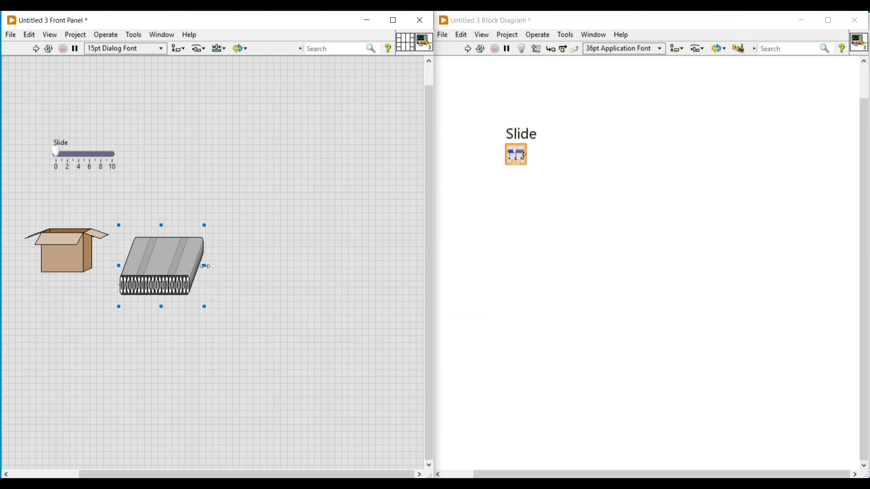
pyautogui.moveTo(205, 266); pyautogui.dragTo(368, 266)
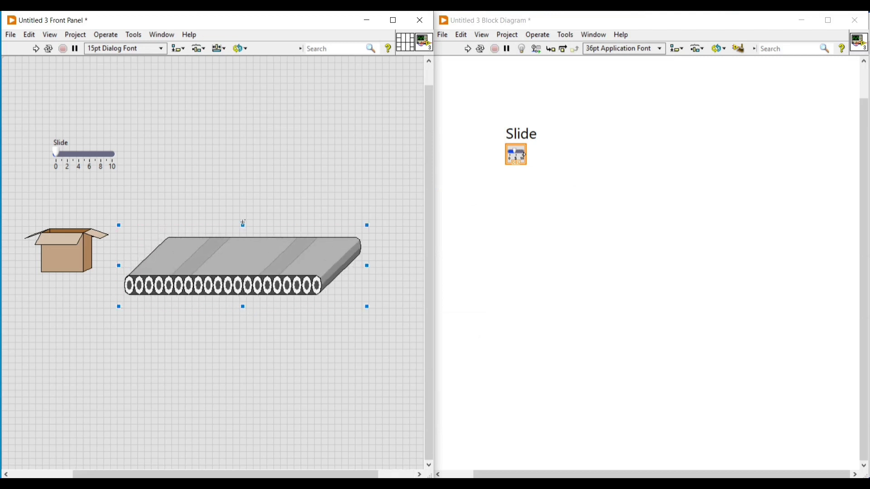
pyautogui.moveTo(243, 223); pyautogui.dragTo(235, 198)
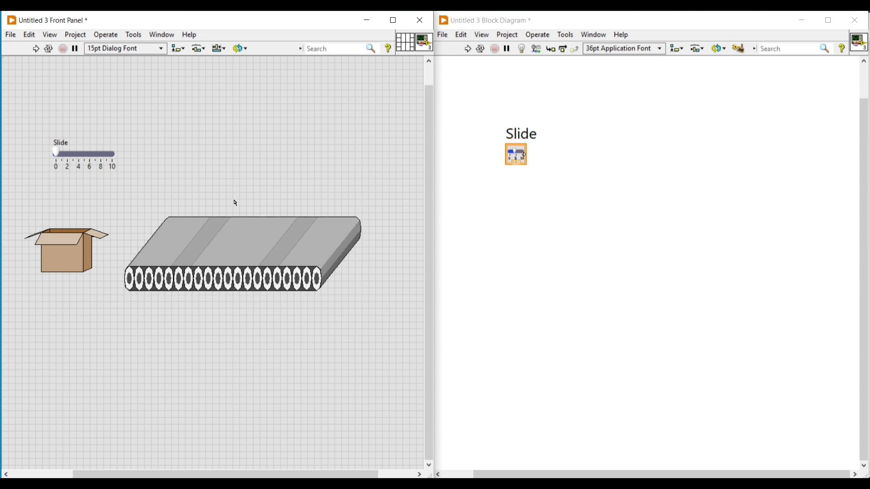
pyautogui.moveTo(225, 238); pyautogui.dragTo(223, 252)
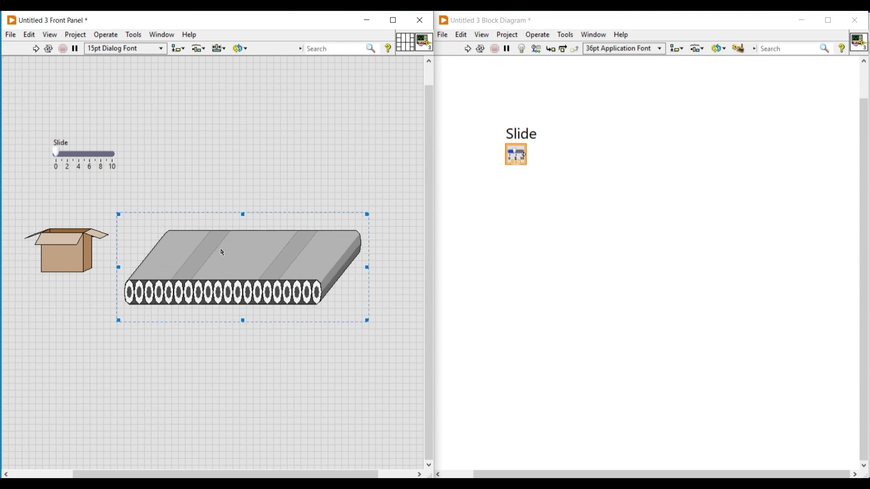
pyautogui.moveTo(243, 321); pyautogui.dragTo(243, 336)
pyautogui.click(248, 166)
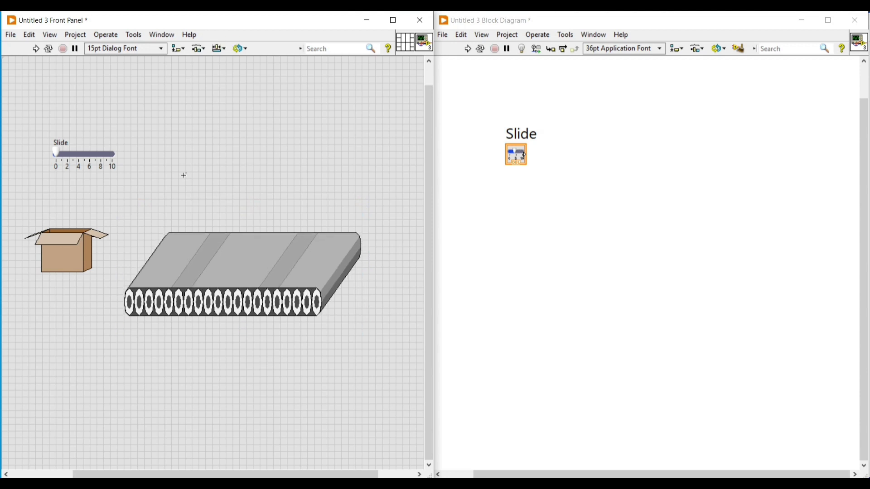
pyautogui.click(105, 156)
# Step: Open the Slide in the Control Editor via Advanced > Customize and move the editor aside
pyautogui.rightClick(105, 157)
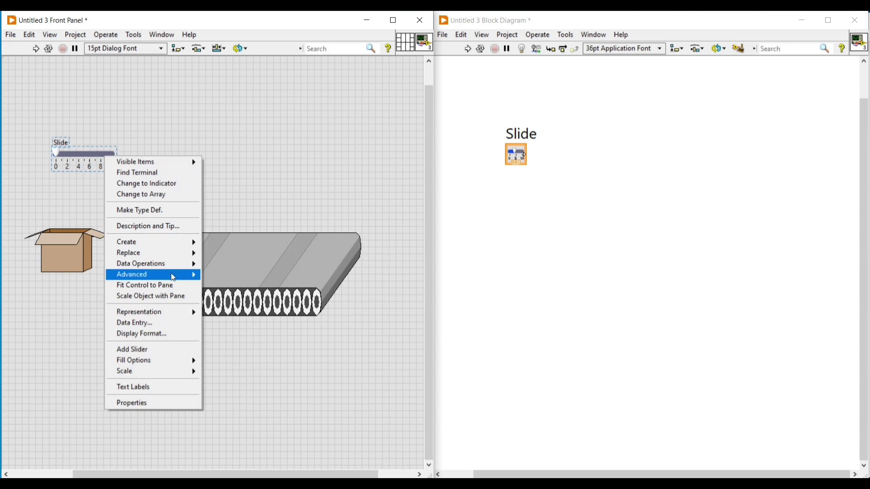
pyautogui.moveTo(161, 274)
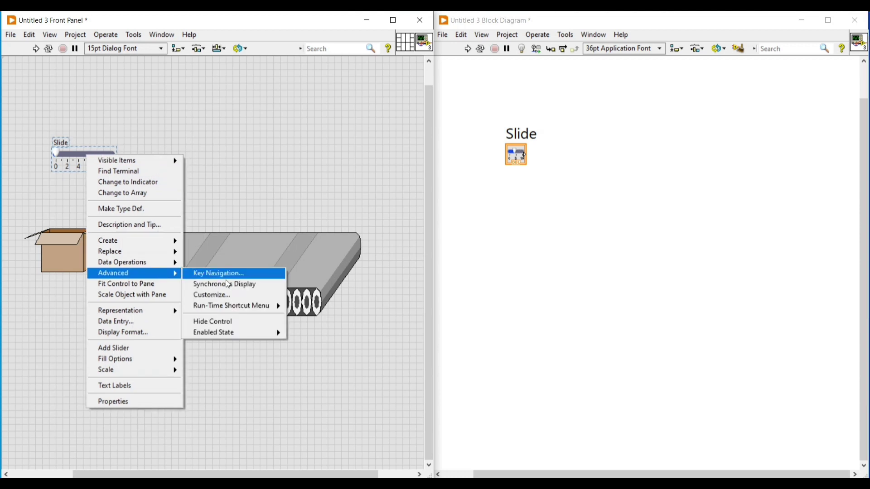
pyautogui.click(230, 295)
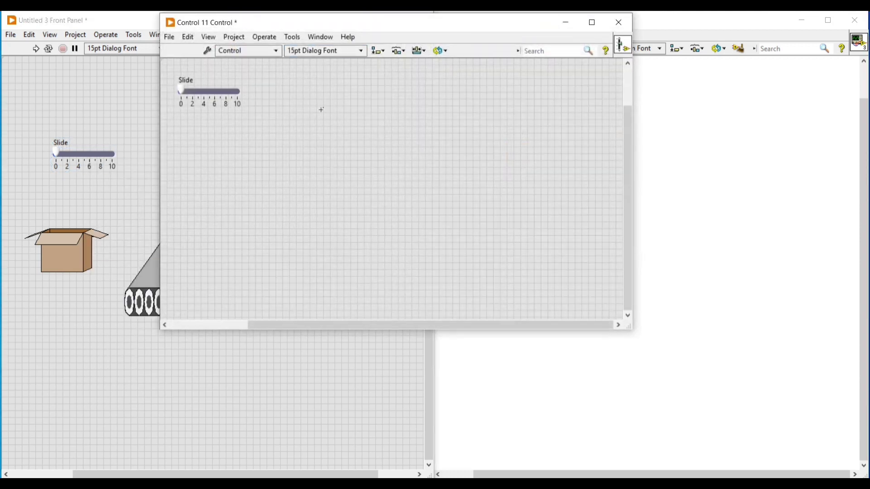
pyautogui.moveTo(297, 28); pyautogui.dragTo(505, 51)
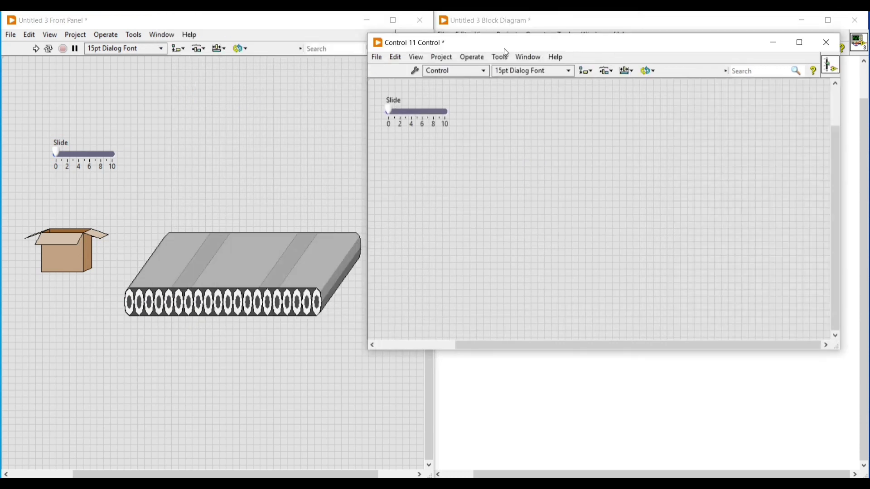
# Step: Adjust the Slide's track length and drag a copy of the cardboard box into the editor
pyautogui.click(445, 111)
pyautogui.moveTo(444, 112); pyautogui.dragTo(716, 105)
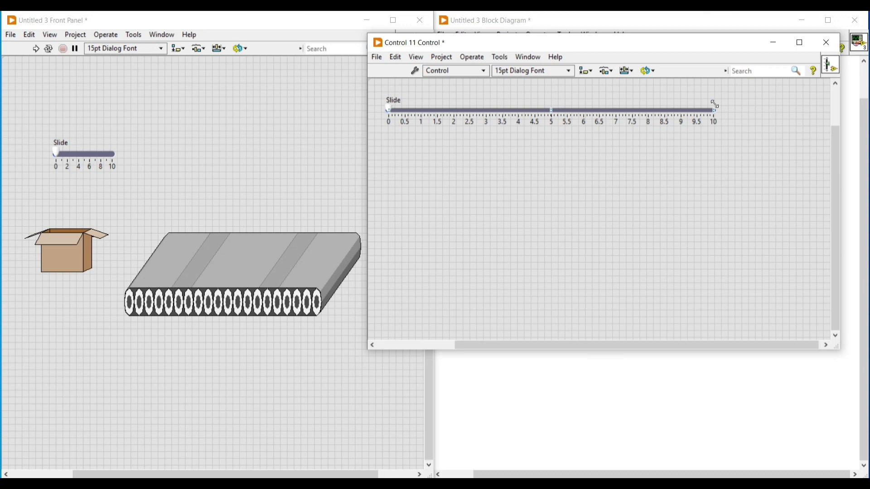
pyautogui.click(825, 150)
pyautogui.moveTo(694, 344); pyautogui.dragTo(649, 342)
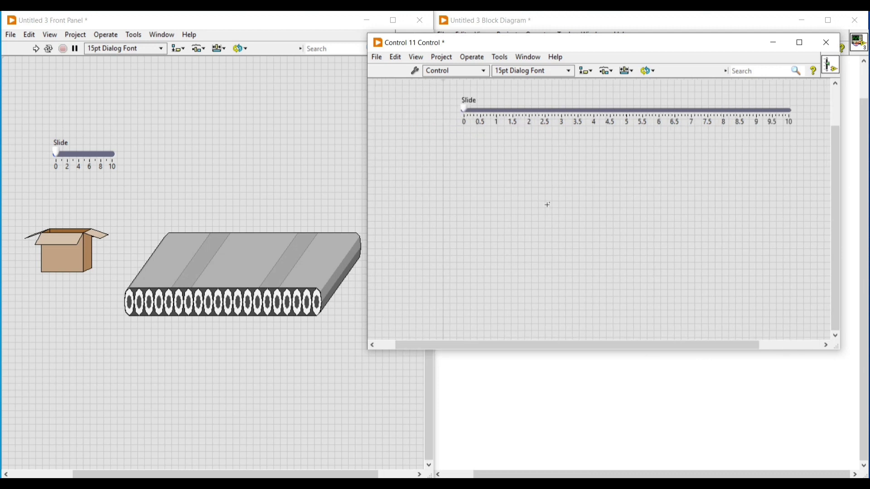
pyautogui.click(792, 113)
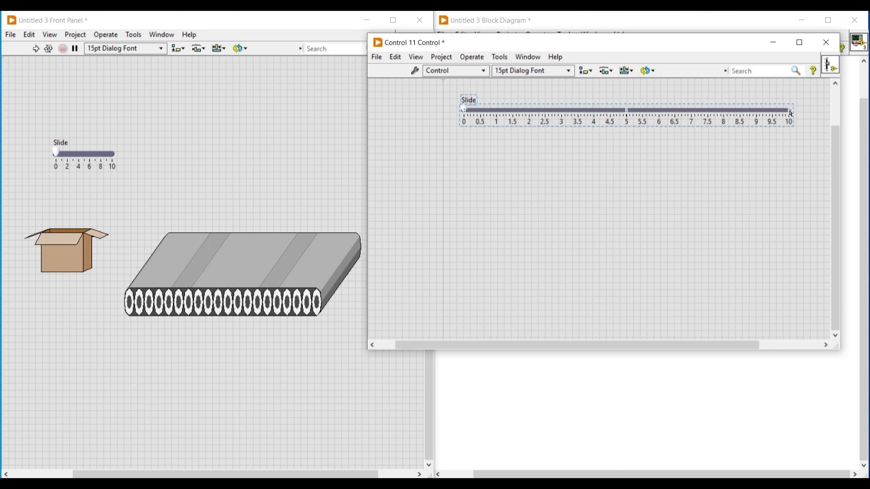
pyautogui.moveTo(787, 110); pyautogui.dragTo(724, 110)
pyautogui.click(664, 245)
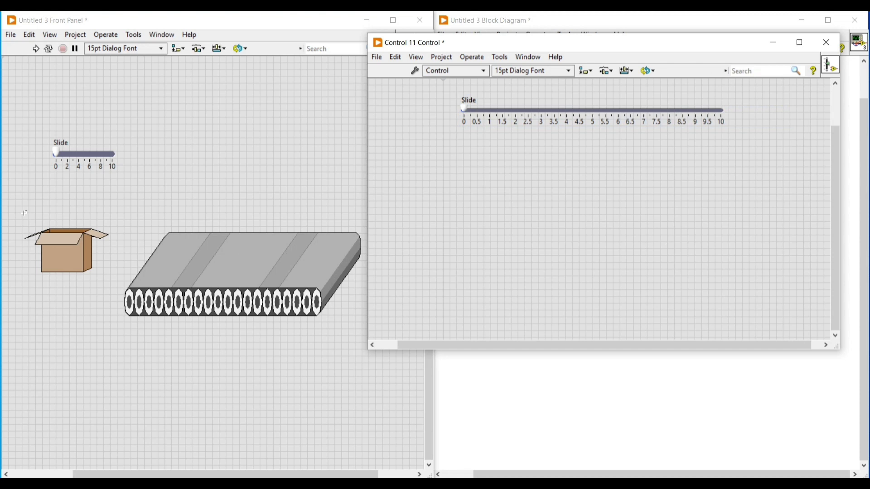
pyautogui.click(61, 263)
pyautogui.moveTo(62, 262); pyautogui.dragTo(492, 260)
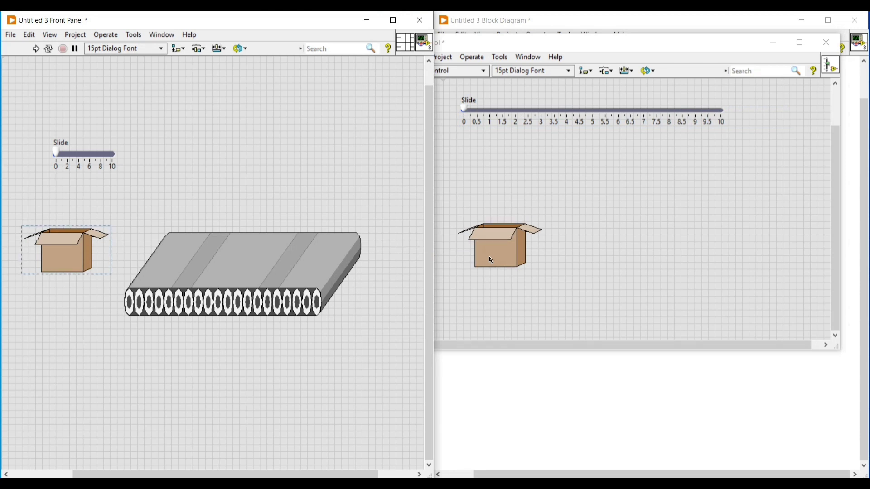
# Step: Drag a copy of the conveyor belt picture into the Control Editor
pyautogui.click(265, 272)
pyautogui.moveTo(265, 272); pyautogui.dragTo(681, 256)
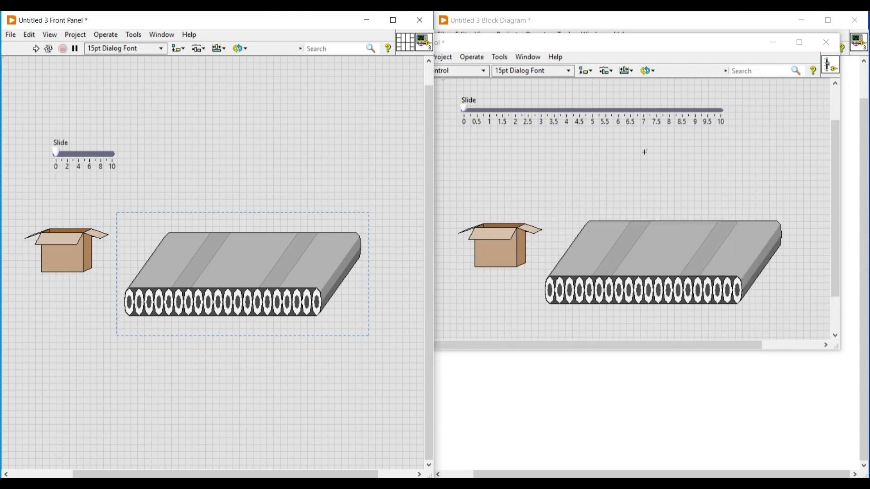
pyautogui.click(617, 112)
pyautogui.hotkey('ctrl', 'a')
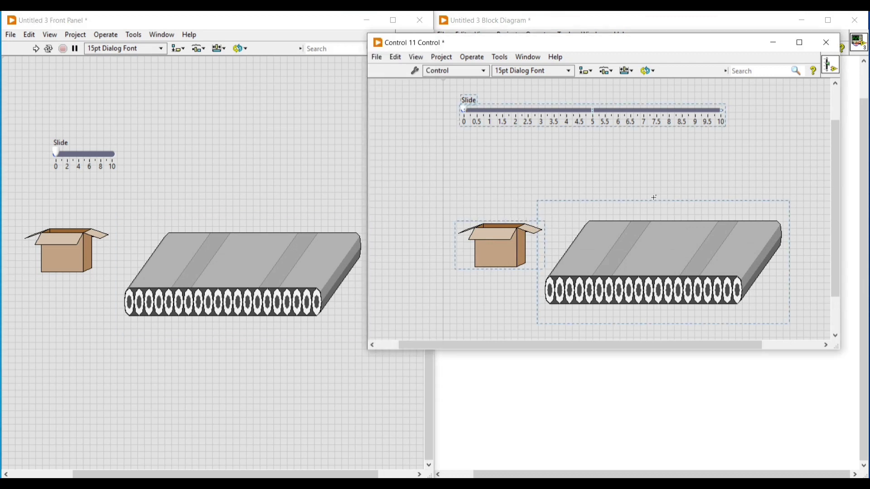
pyautogui.click(655, 197)
# Step: In Customize Mode, import the copied conveyor picture from the clipboard as the Slide's track
pyautogui.click(416, 71)
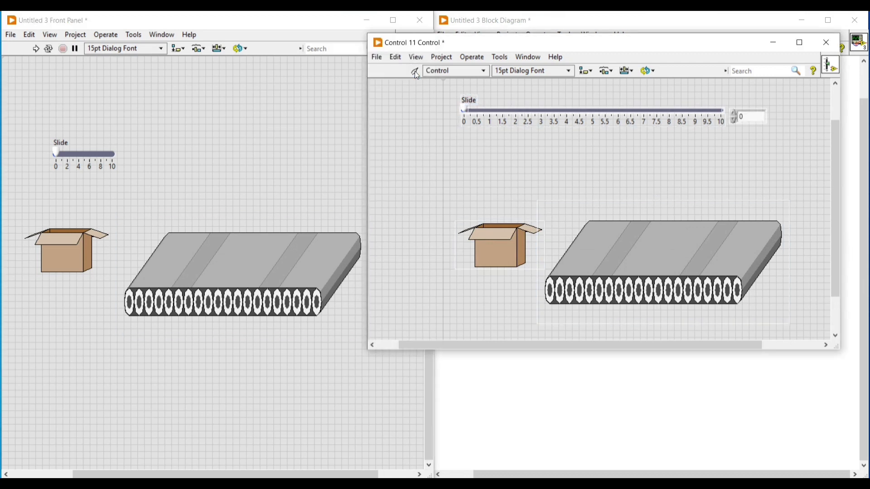
pyautogui.click(608, 244)
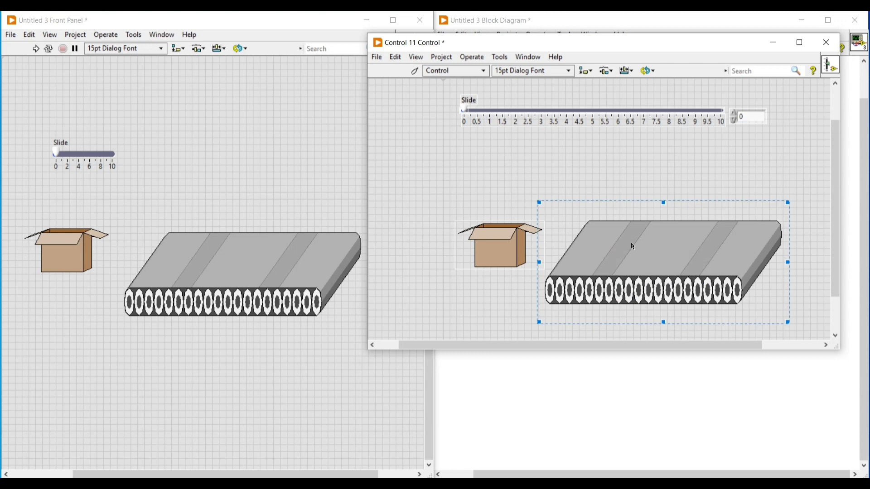
pyautogui.click(537, 115)
pyautogui.click(537, 115)
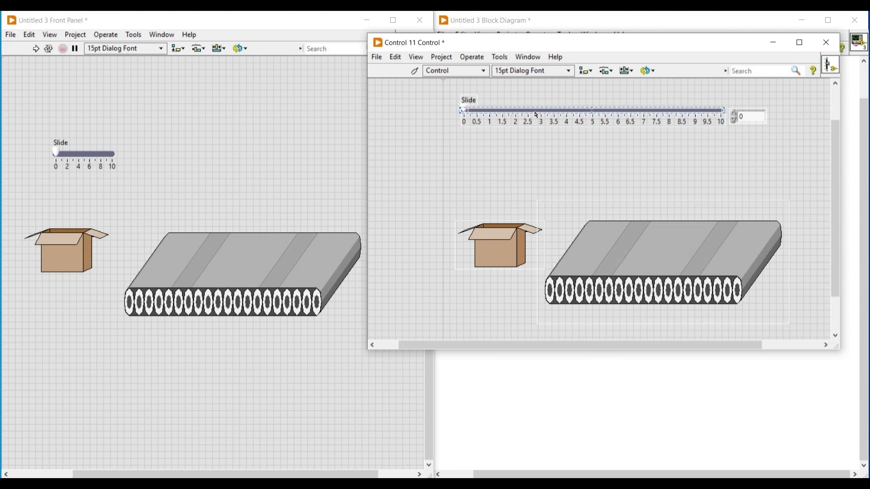
pyautogui.rightClick(537, 115)
pyautogui.click(561, 125)
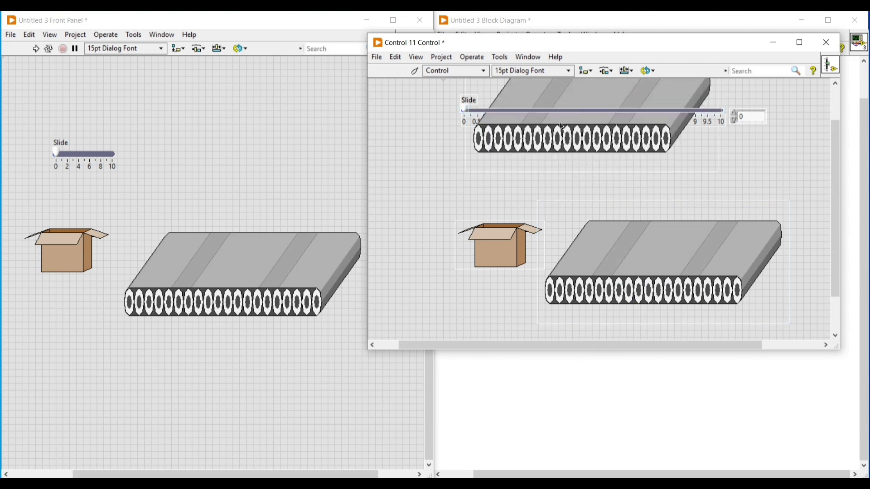
pyautogui.click(562, 126)
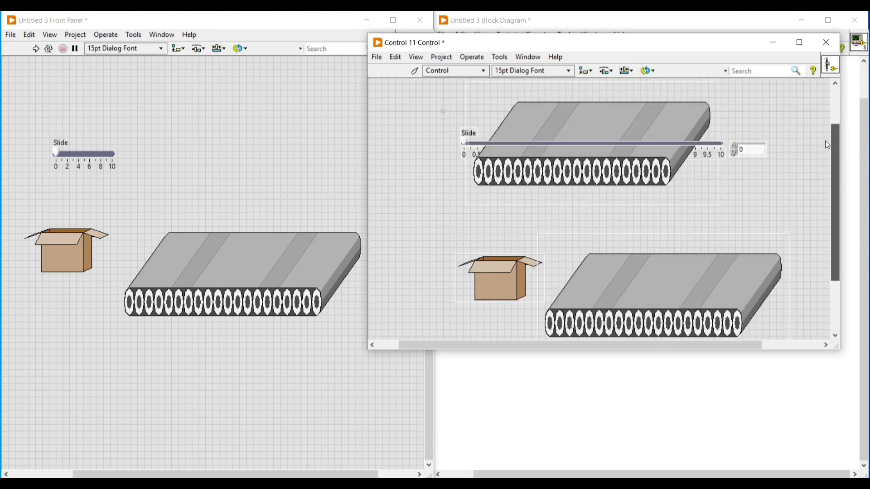
pyautogui.scroll(2, 825, 140)
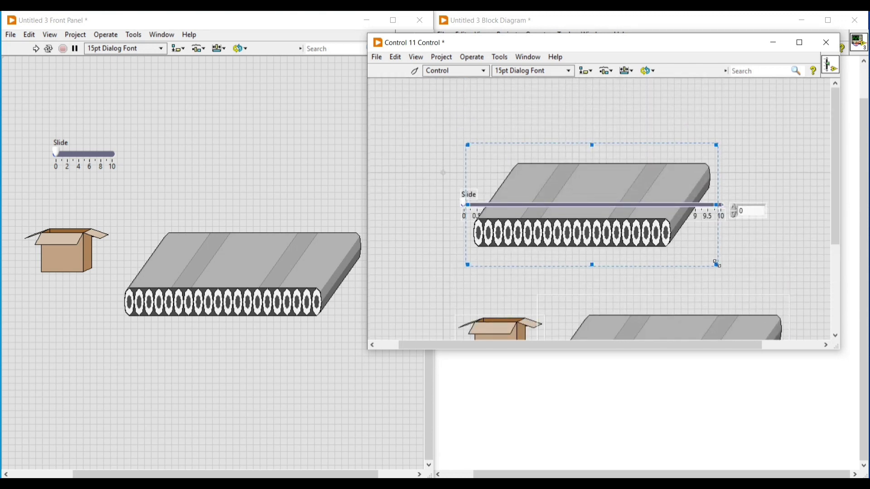
# Step: Stretch the conveyor track picture wider and nudge it down to span the slider
pyautogui.moveTo(717, 265); pyautogui.dragTo(774, 260)
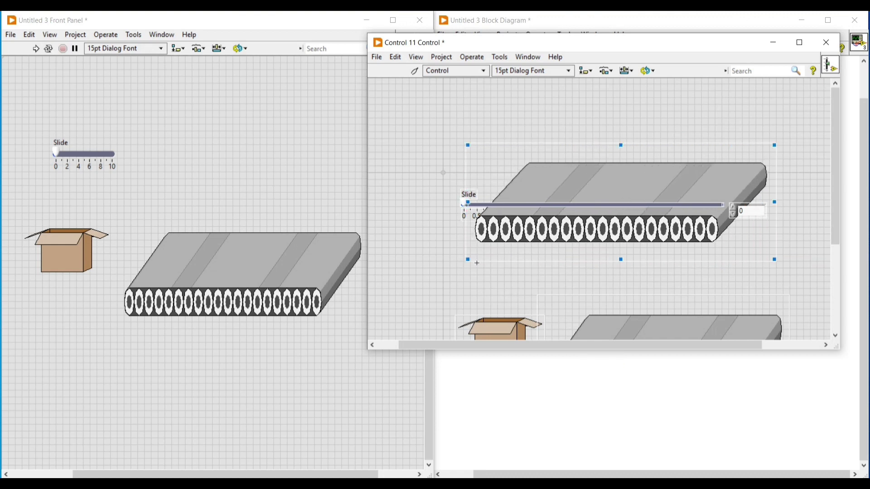
pyautogui.moveTo(467, 258); pyautogui.dragTo(434, 253)
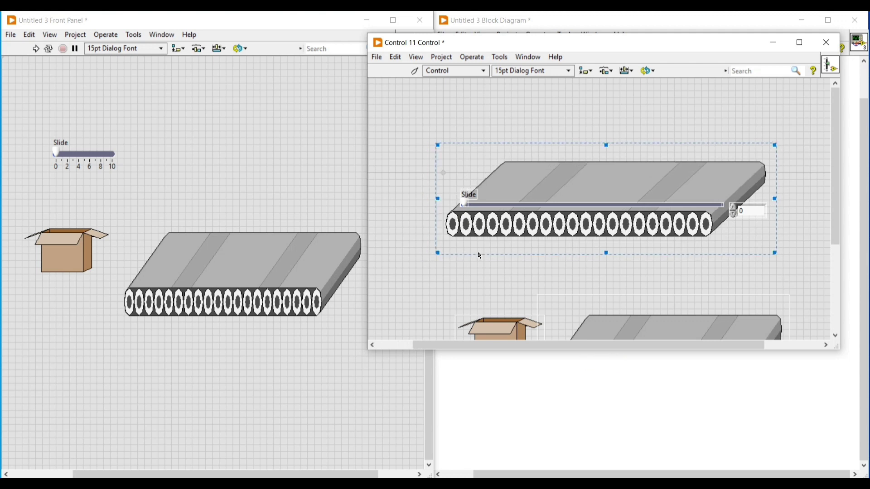
pyautogui.hotkey('shift', 'Down')
pyautogui.hotkey('shift', 'Down')
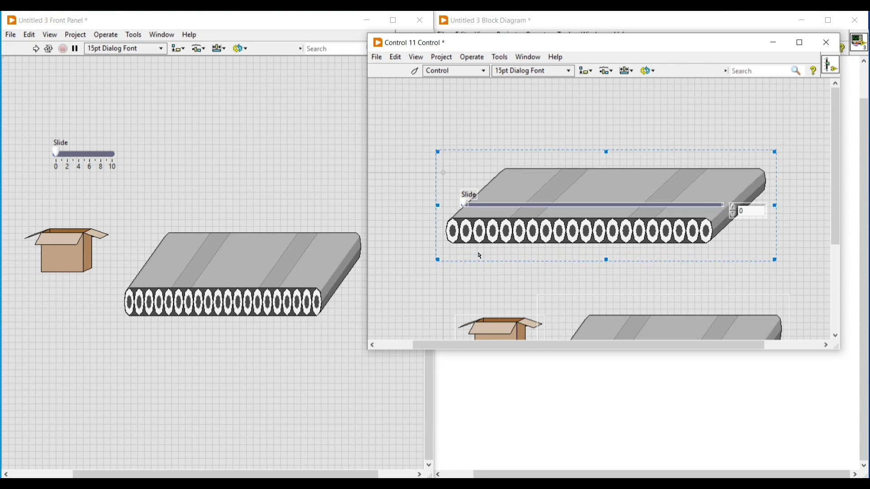
pyautogui.hotkey('shift', 'Down')
pyautogui.hotkey('shift', 'Down')
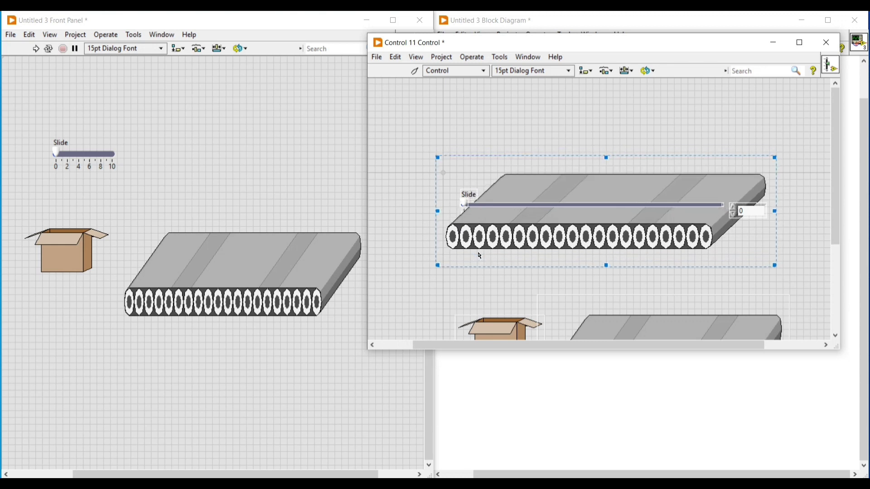
pyautogui.rightClick(435, 212)
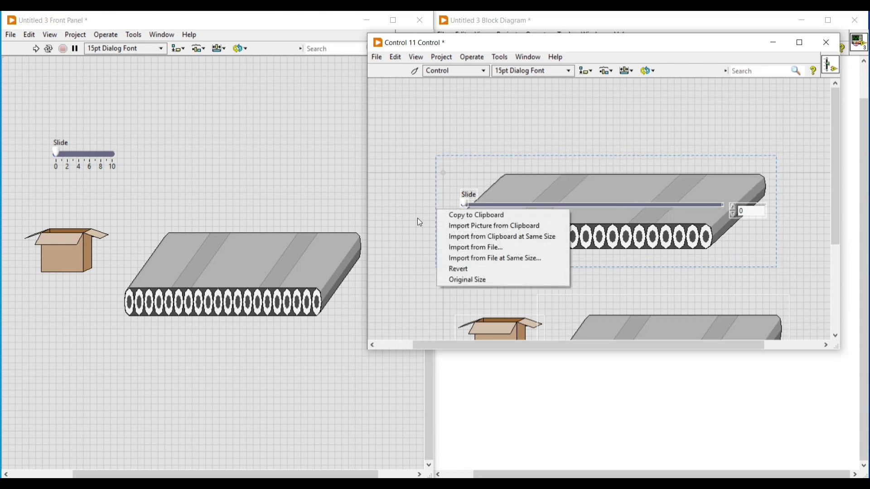
pyautogui.click(418, 218)
pyautogui.click(439, 211)
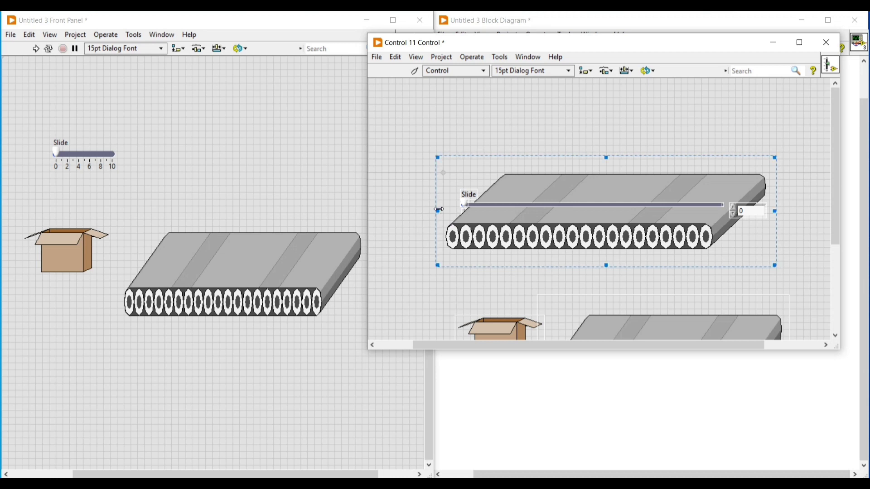
pyautogui.moveTo(439, 211); pyautogui.dragTo(427, 210)
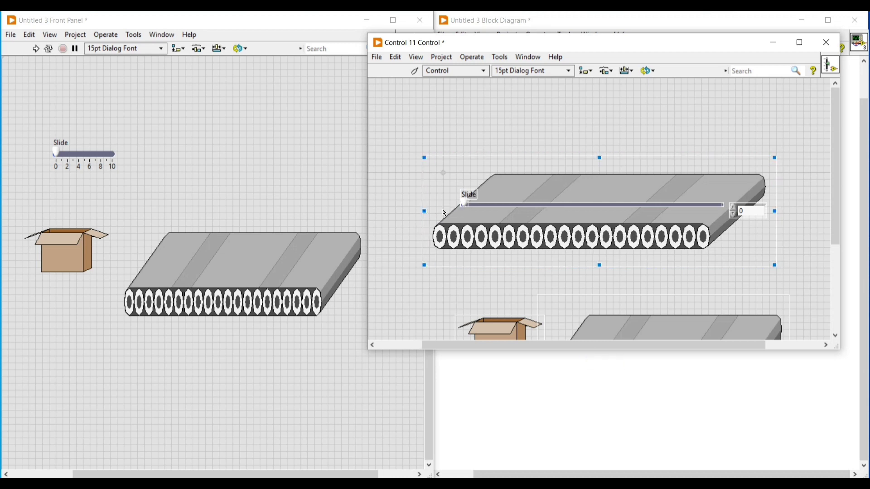
pyautogui.moveTo(544, 265); pyautogui.dragTo(544, 266)
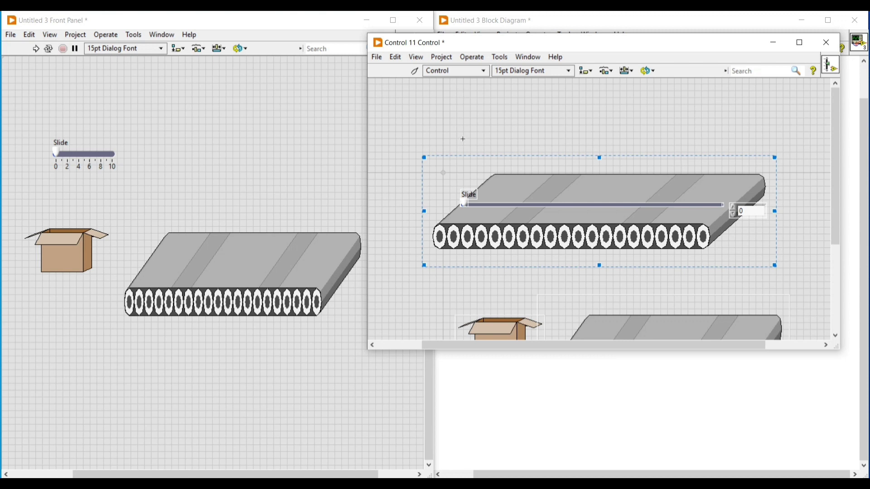
pyautogui.click(467, 206)
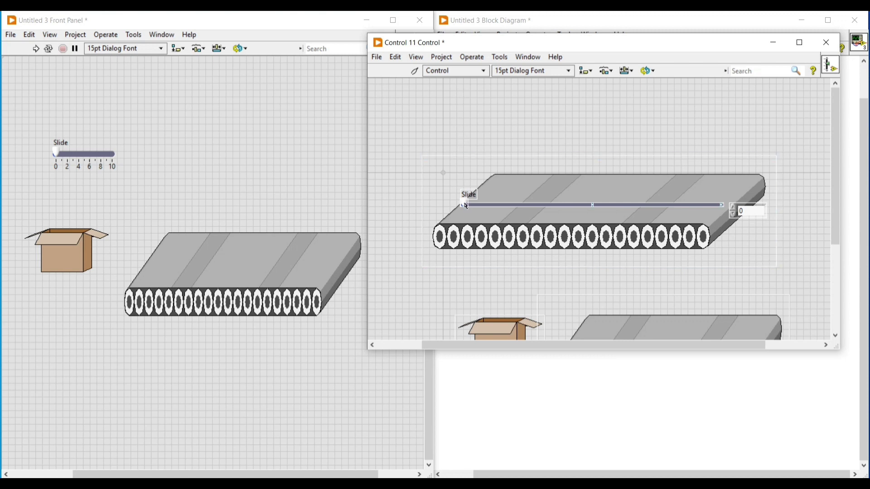
pyautogui.click(466, 207)
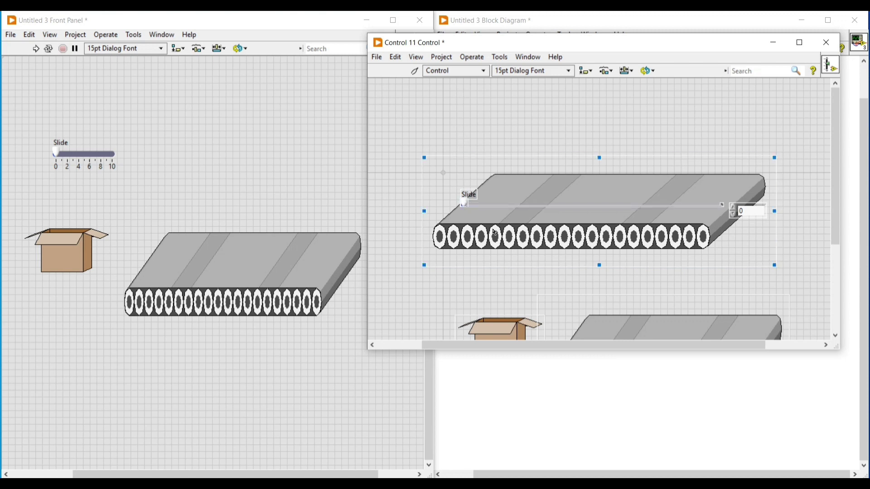
# Step: Copy the box picture to the clipboard and select the slider's thumb part
pyautogui.click(495, 328)
pyautogui.rightClick(495, 328)
pyautogui.click(527, 338)
pyautogui.click(462, 190)
pyautogui.click(465, 206)
pyautogui.click(465, 206)
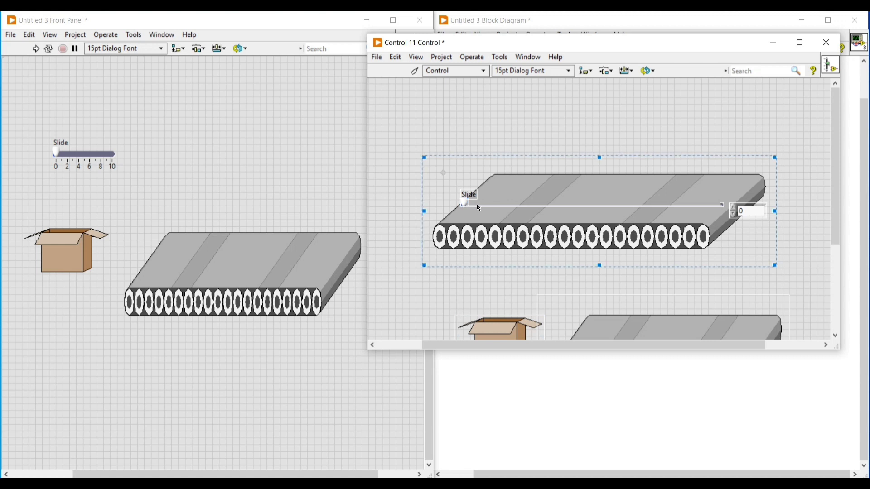
pyautogui.click(466, 206)
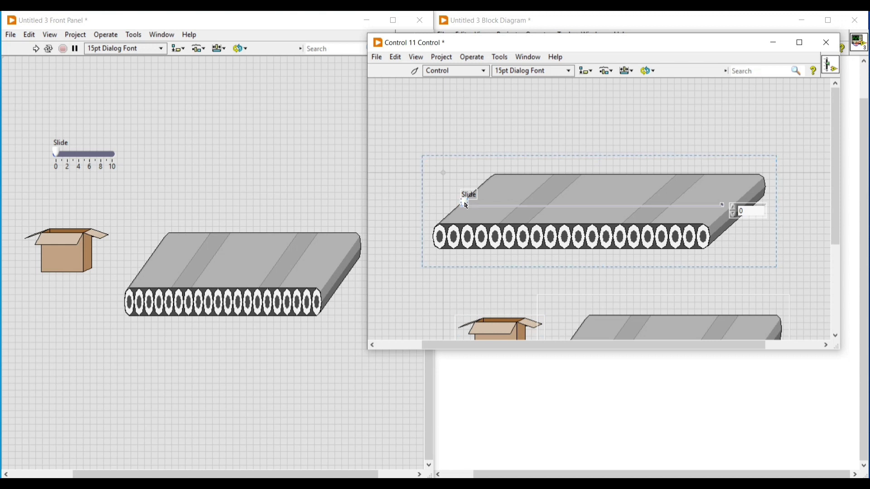
# Step: Import the copied box as the Slide's thumb, nudge it onto the belt, and test sliding it
pyautogui.rightClick(466, 205)
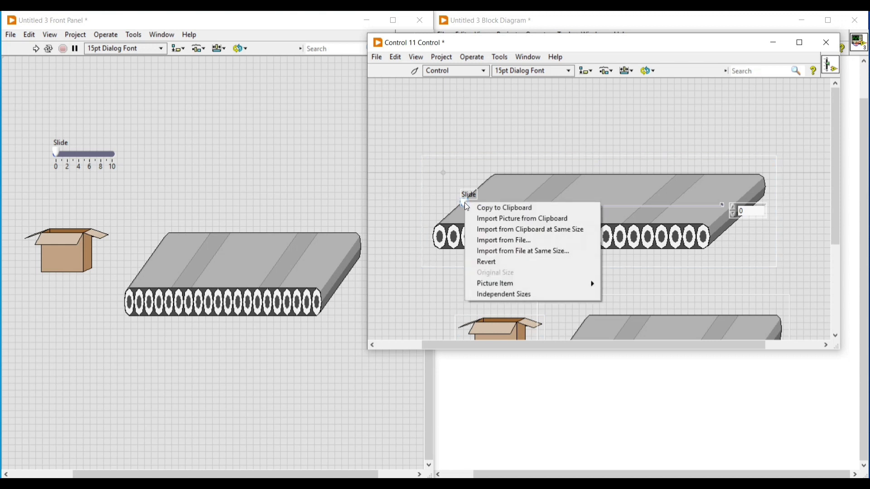
pyautogui.click(505, 218)
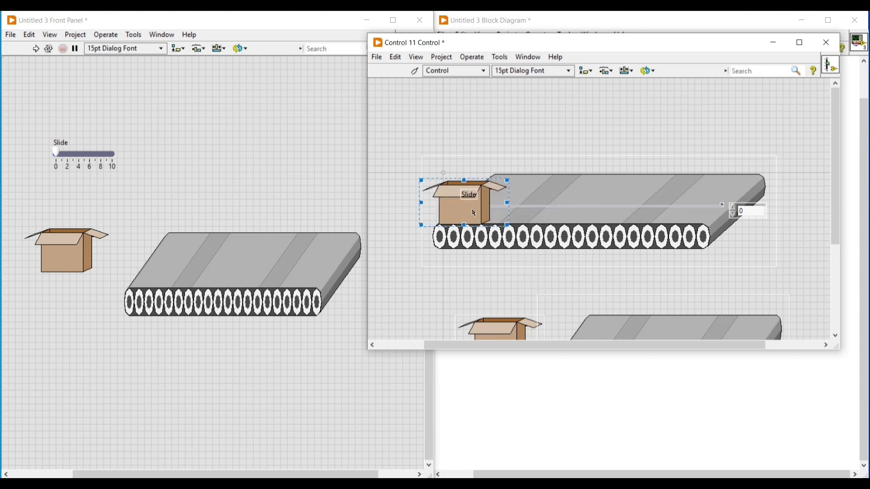
pyautogui.moveTo(475, 213); pyautogui.dragTo(574, 218)
pyautogui.hotkey('shift', 'Up')
pyautogui.hotkey('shift', 'Up')
pyautogui.click(538, 142)
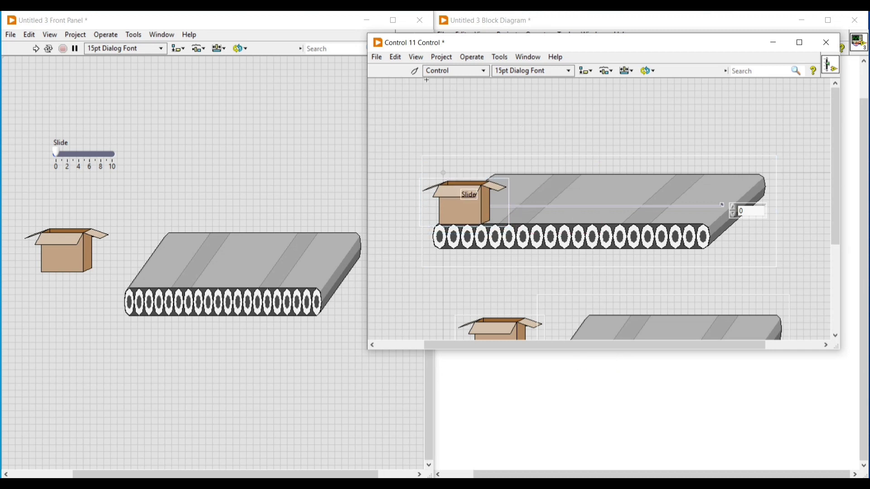
pyautogui.click(415, 71)
pyautogui.moveTo(486, 205); pyautogui.dragTo(389, 194)
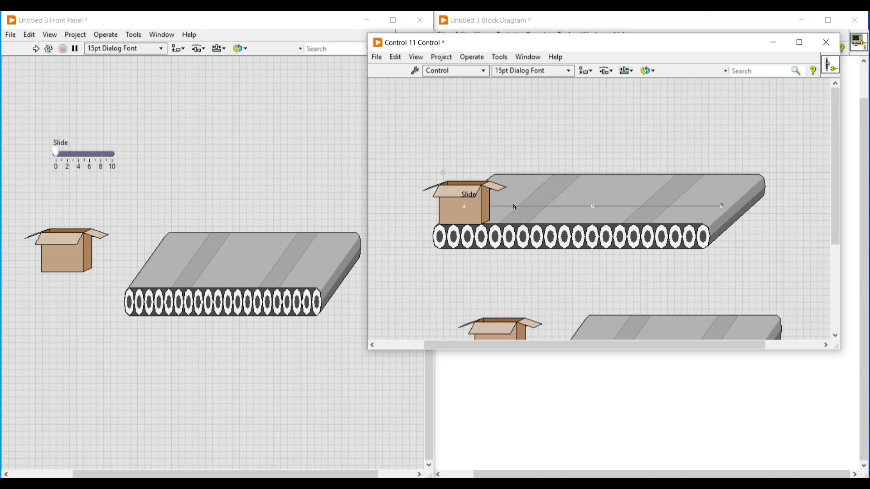
# Step: Send the conveyor part to the back with Reorder > Move To Back and test the box
pyautogui.hotkey('ctrl', 'a')
pyautogui.click(502, 133)
pyautogui.click(415, 71)
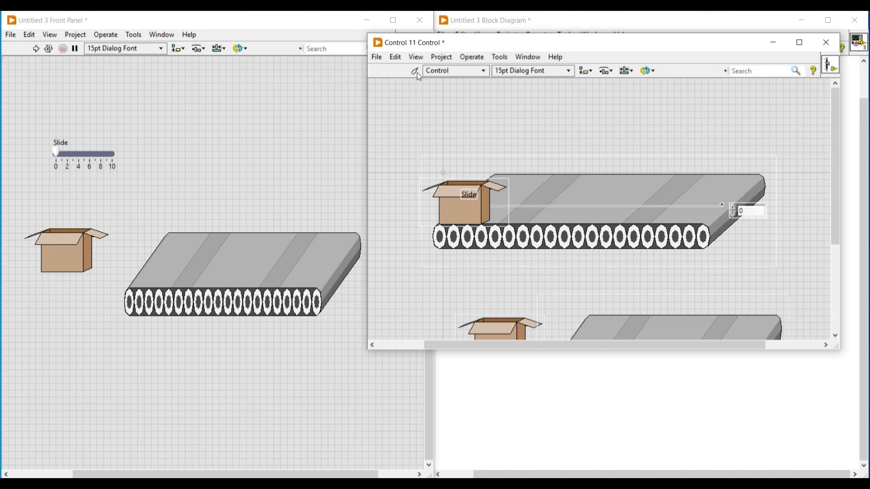
pyautogui.click(556, 208)
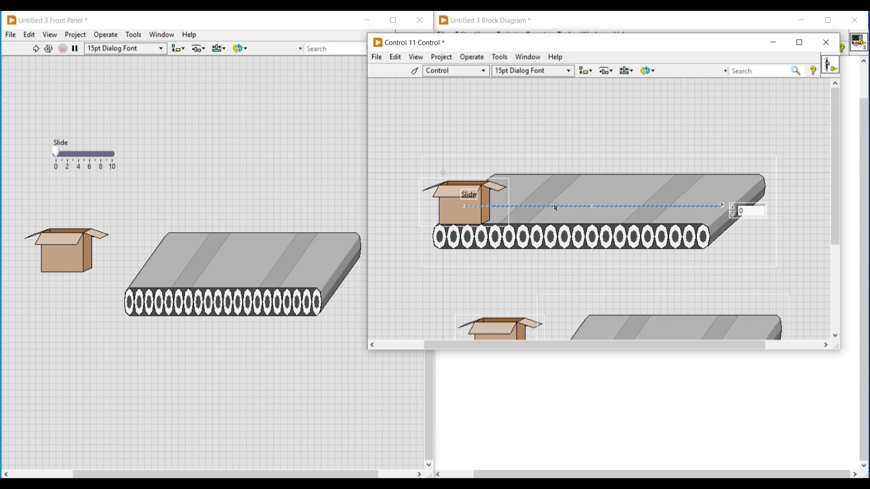
pyautogui.click(656, 70)
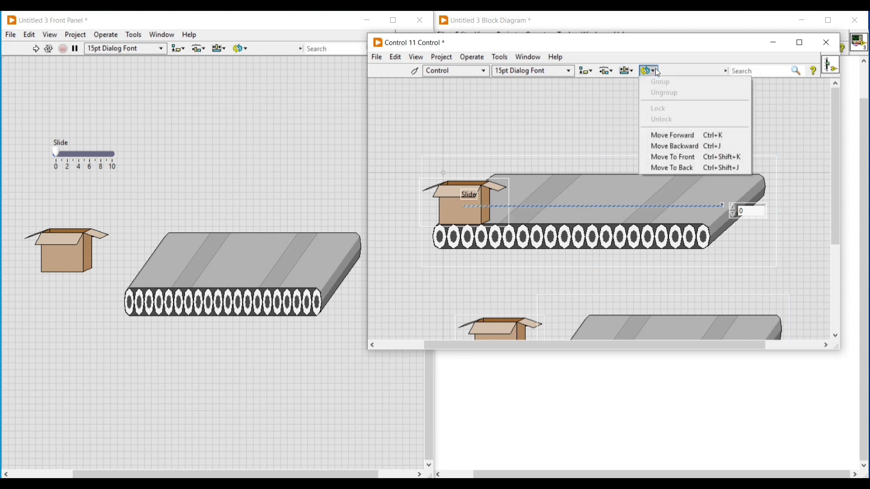
pyautogui.click(704, 170)
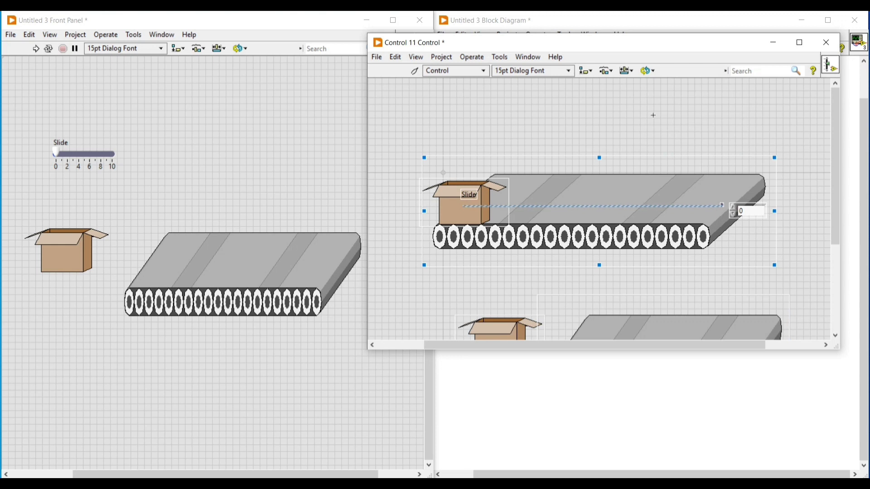
pyautogui.click(415, 71)
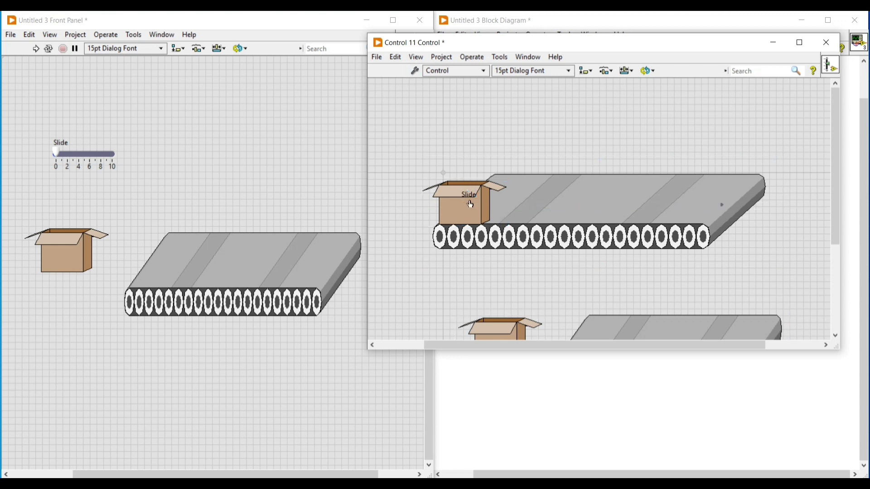
pyautogui.moveTo(471, 204); pyautogui.dragTo(514, 205)
# Step: Hide the Slide's label and move the box to the belt's right end
pyautogui.rightClick(507, 202)
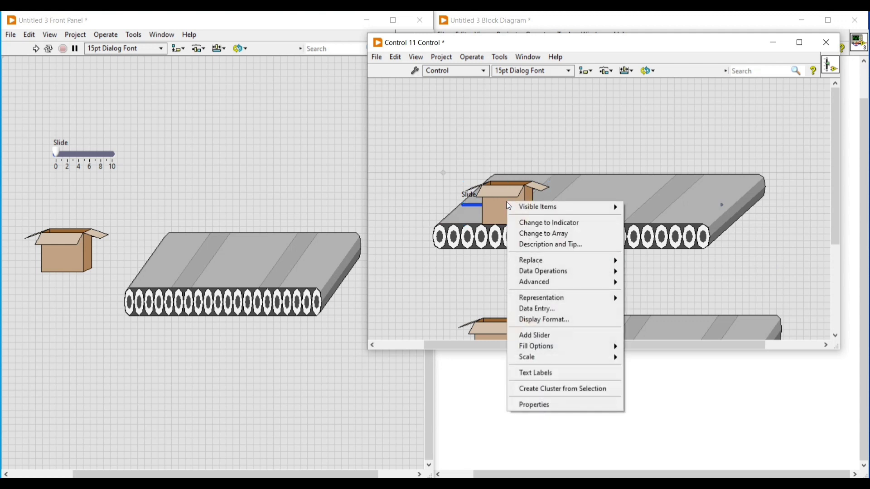
pyautogui.moveTo(539, 207)
pyautogui.click(644, 204)
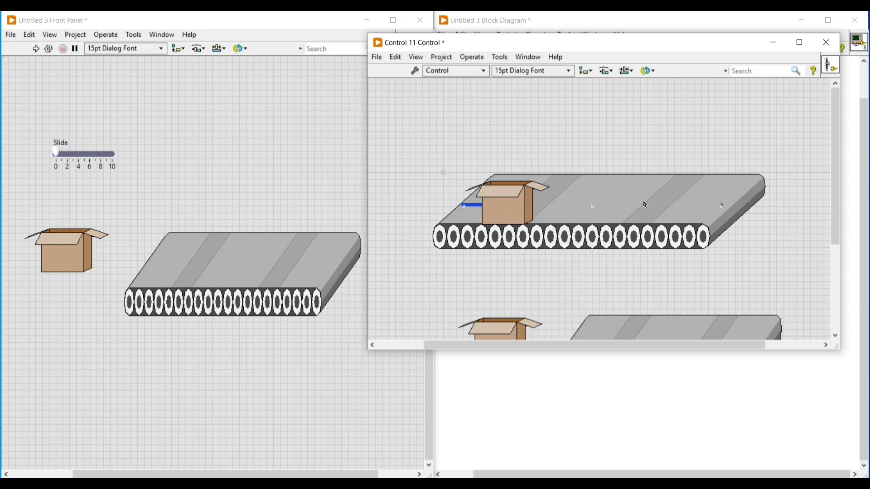
pyautogui.moveTo(509, 205); pyautogui.dragTo(761, 219)
# Step: Move the slider's blue fill to the back behind the box and belt
pyautogui.click(415, 71)
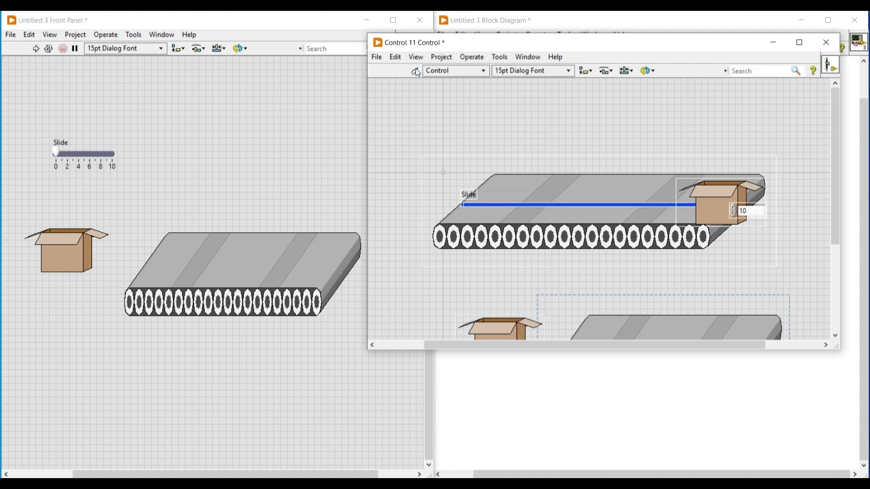
pyautogui.click(553, 208)
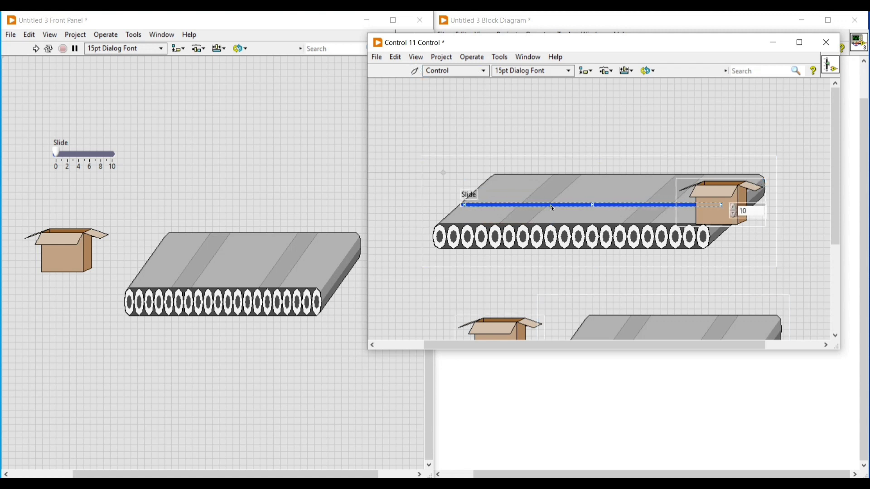
pyautogui.click(553, 208)
pyautogui.click(655, 71)
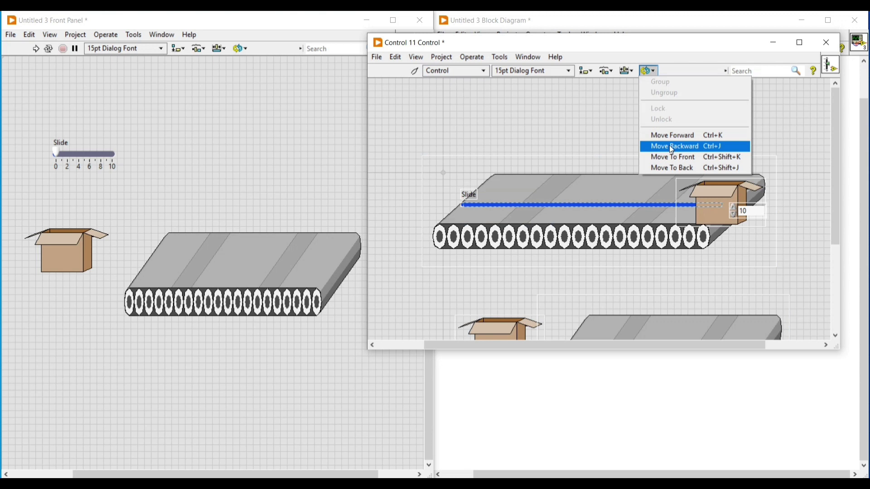
pyautogui.click(674, 169)
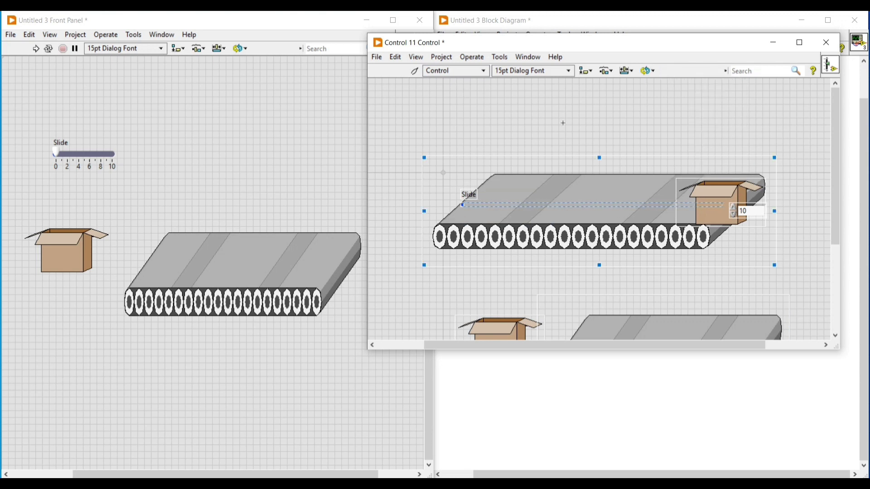
pyautogui.click(566, 123)
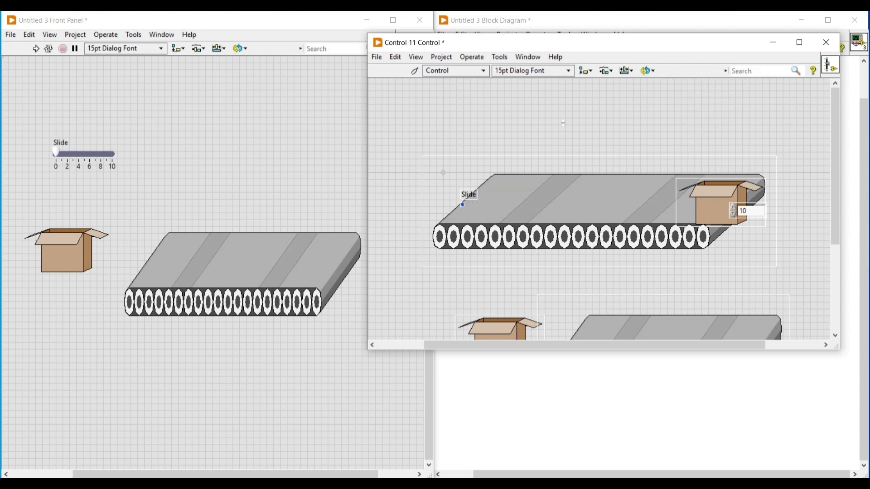
pyautogui.click(462, 204)
pyautogui.click(416, 72)
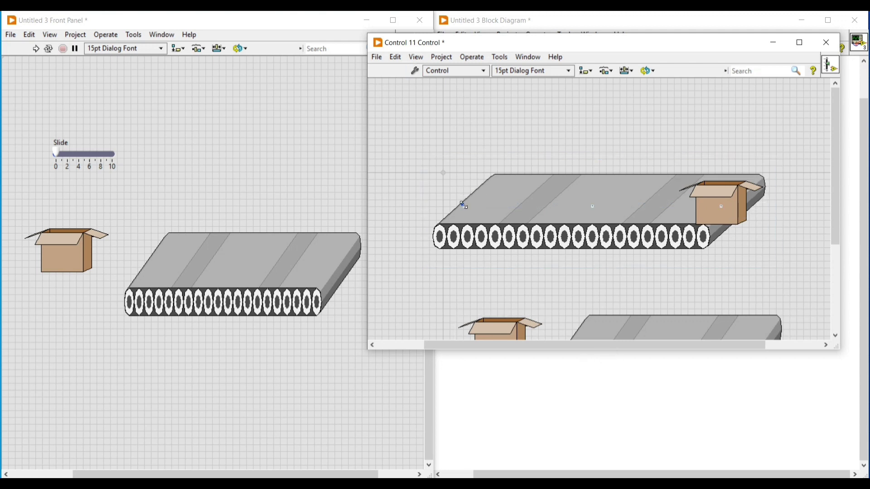
# Step: Return the box thumb to 0 and delete the spare box and conveyor copies
pyautogui.moveTo(711, 212); pyautogui.dragTo(417, 236)
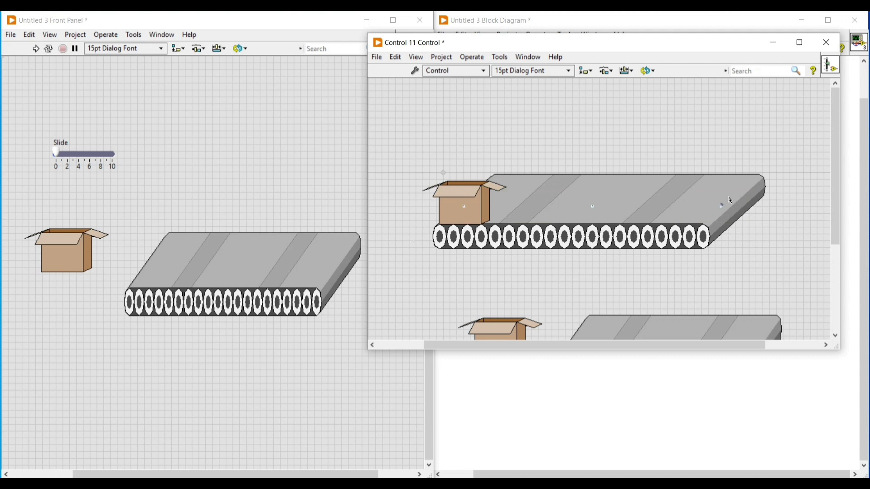
pyautogui.moveTo(837, 169); pyautogui.dragTo(837, 197)
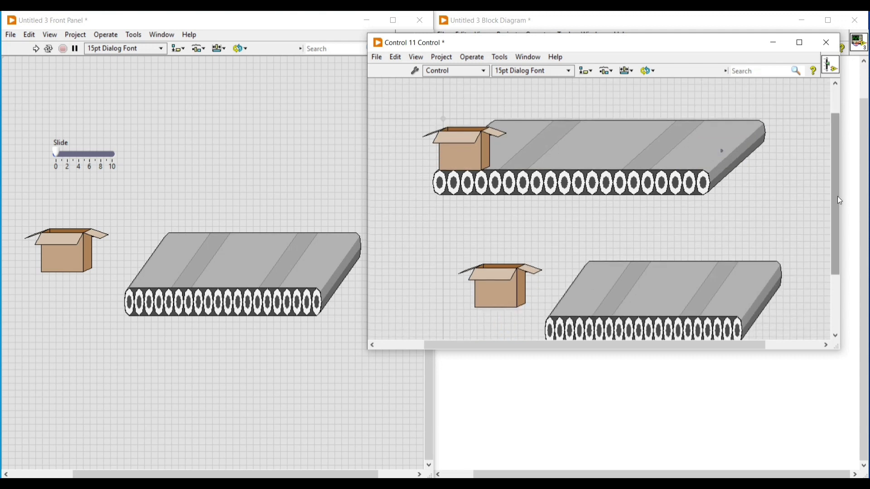
pyautogui.moveTo(435, 239); pyautogui.dragTo(751, 325)
pyautogui.press('Delete')
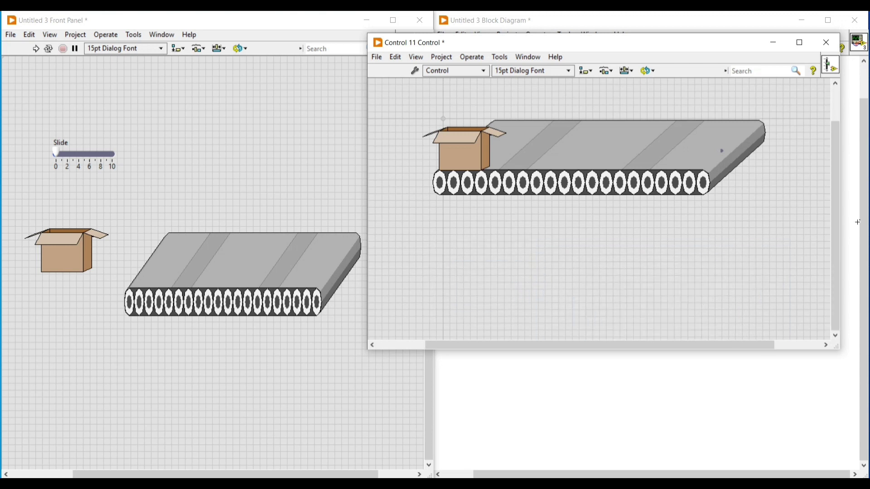
pyautogui.moveTo(841, 267); pyautogui.dragTo(837, 229)
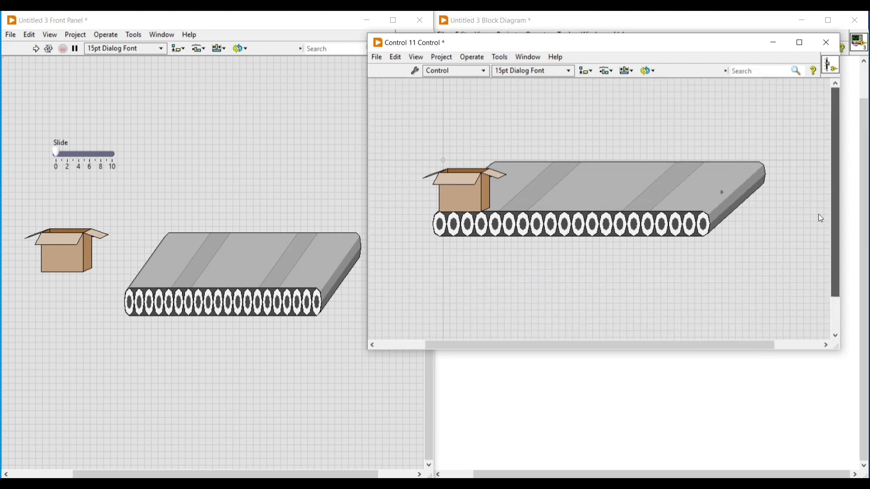
# Step: Make the conveyor part taller in customize mode
pyautogui.click(413, 71)
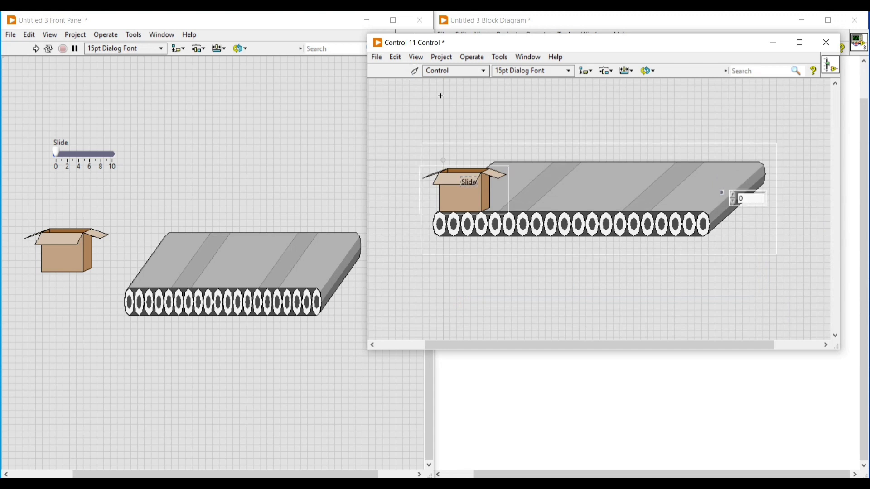
pyautogui.click(584, 244)
pyautogui.moveTo(600, 252); pyautogui.dragTo(599, 274)
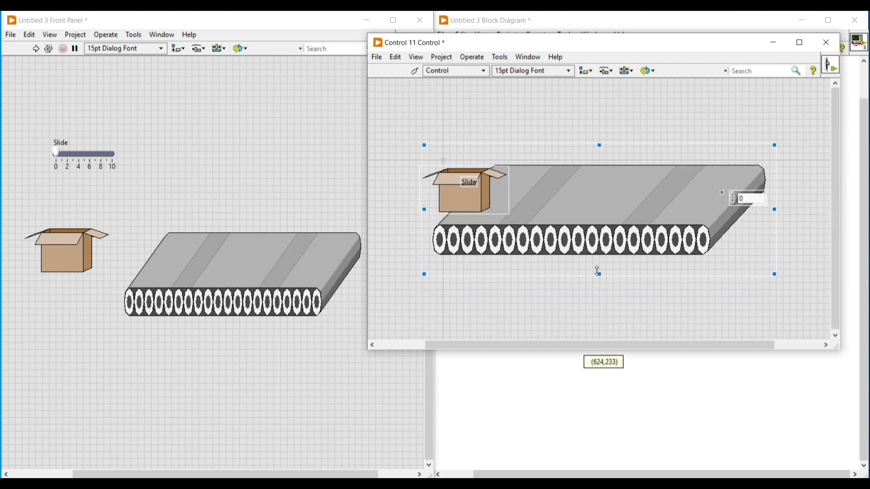
pyautogui.click(462, 201)
pyautogui.click(413, 71)
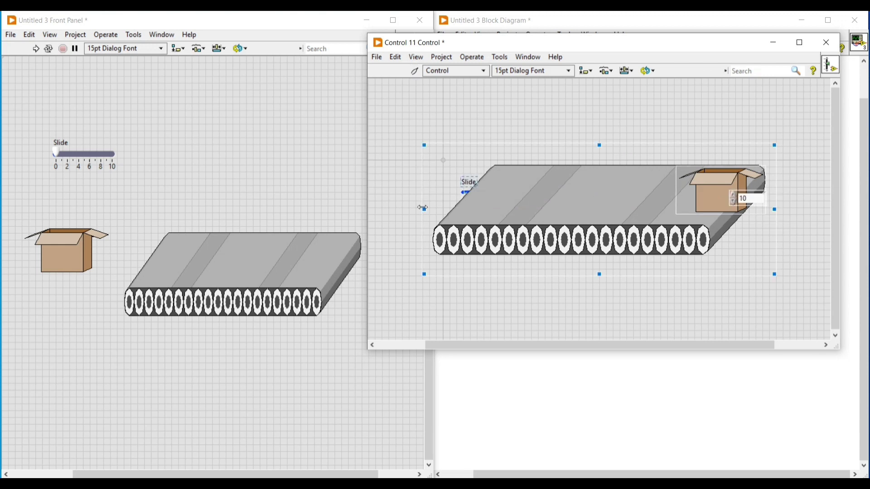
# Step: Widen the conveyor leftward, test the box at the right end, and close the Control Editor
pyautogui.moveTo(422, 208); pyautogui.dragTo(411, 208)
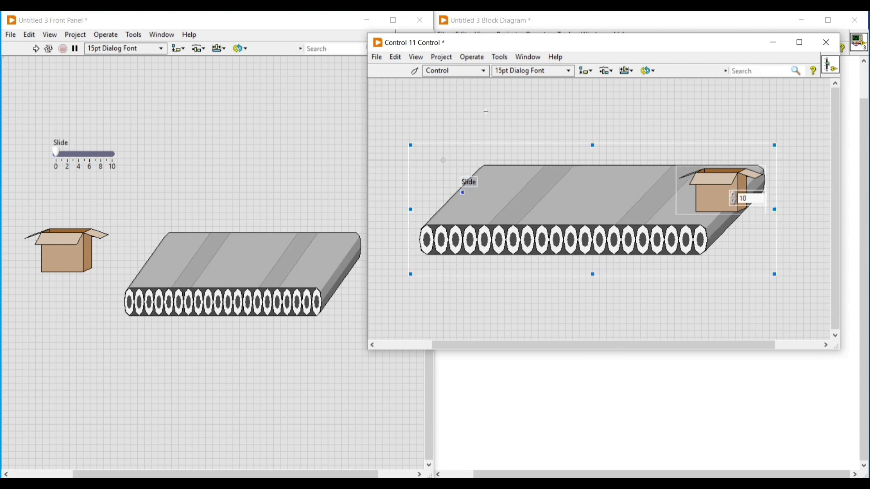
pyautogui.click(415, 72)
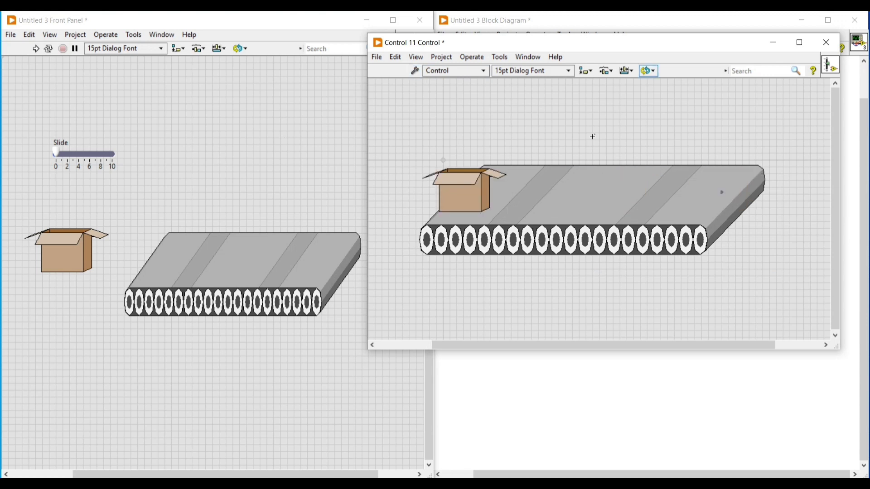
pyautogui.moveTo(467, 208); pyautogui.dragTo(718, 155)
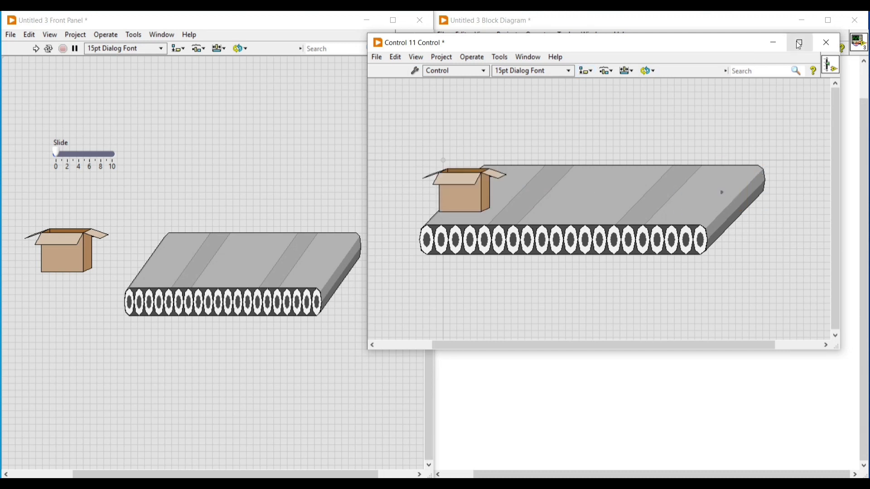
pyautogui.click(826, 42)
# Step: Replace the original Slide with the new control and save it as 'Conveyors with Box'
pyautogui.click(582, 223)
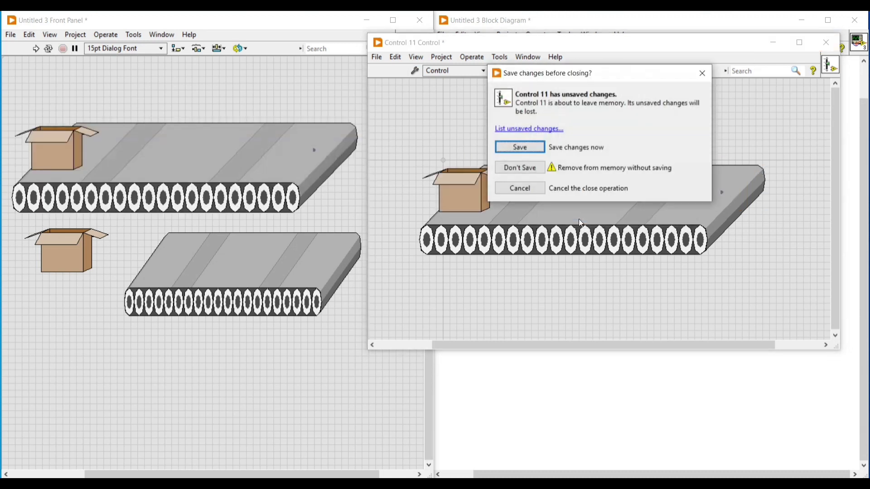
pyautogui.click(520, 145)
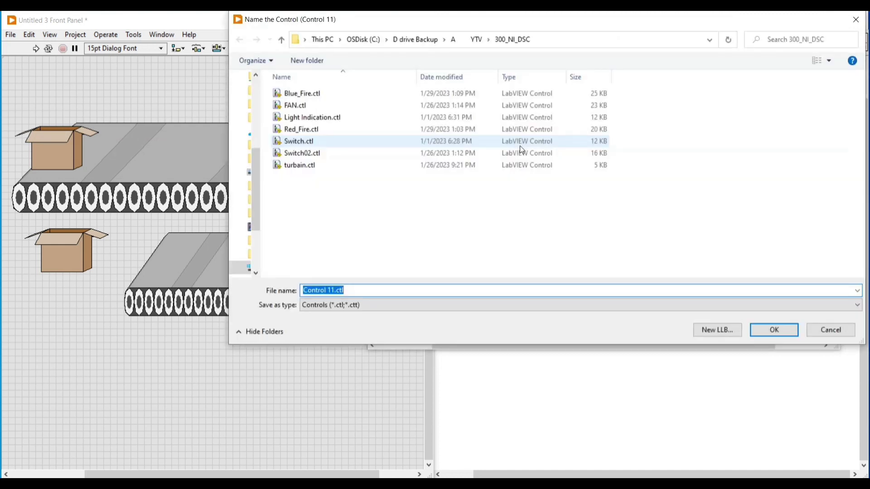
pyautogui.write('Conveyors with ')
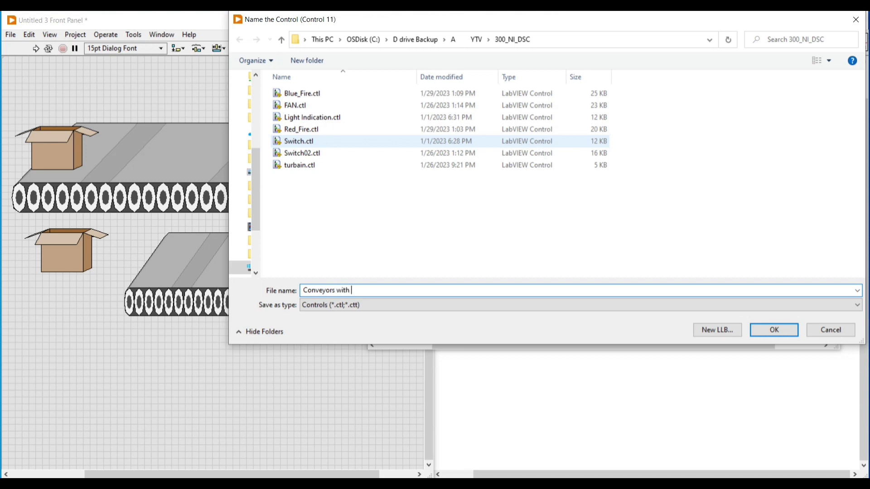
pyautogui.write('Box')
pyautogui.click(772, 331)
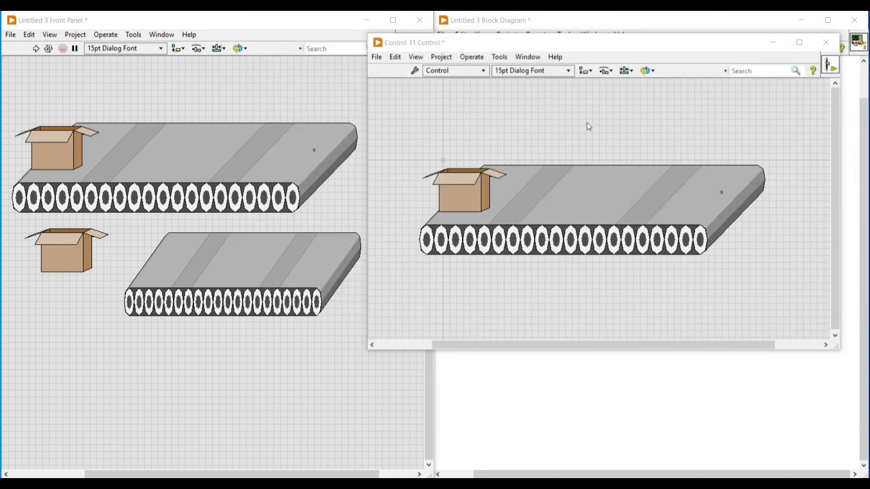
# Step: Close the control editor and delete the duplicate lower box and conveyor
pyautogui.hotkey('ctrl', 'w')
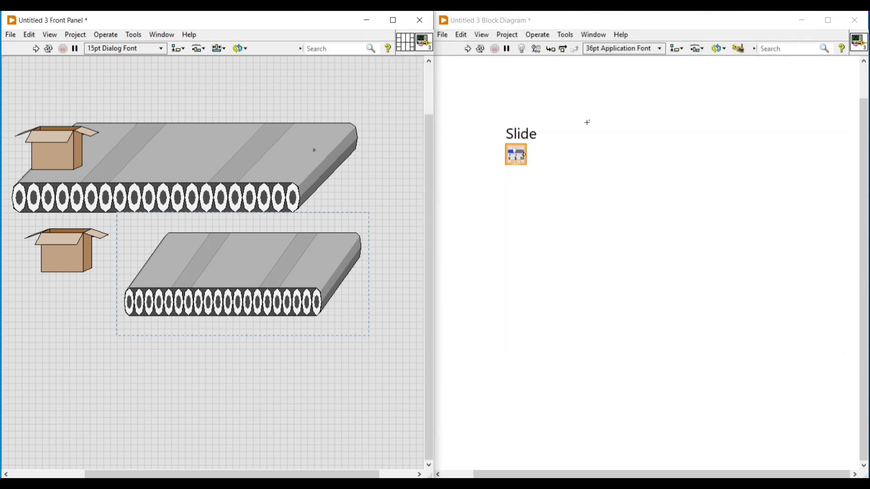
pyautogui.click(59, 256)
pyautogui.moveTo(14, 243); pyautogui.dragTo(325, 339)
pyautogui.press('Delete')
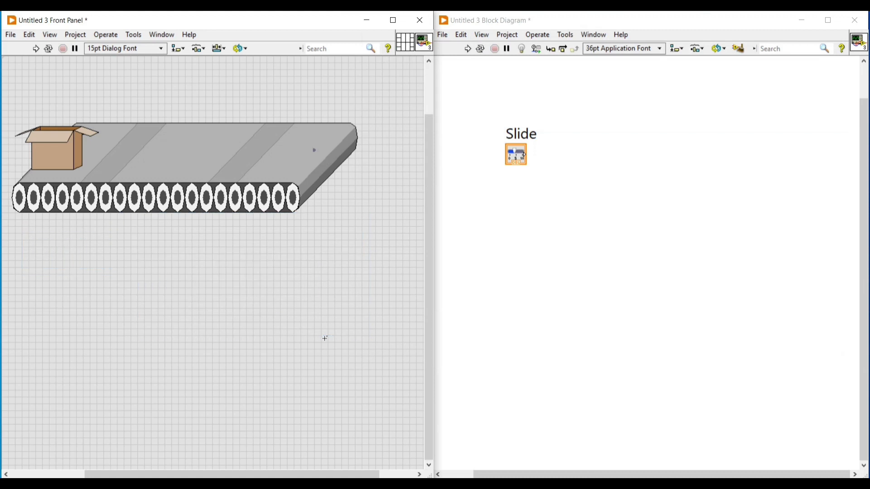
# Step: Reposition the conveyor, slide the box end to end, and move the Slide terminal
pyautogui.scroll(3, 420, 197)
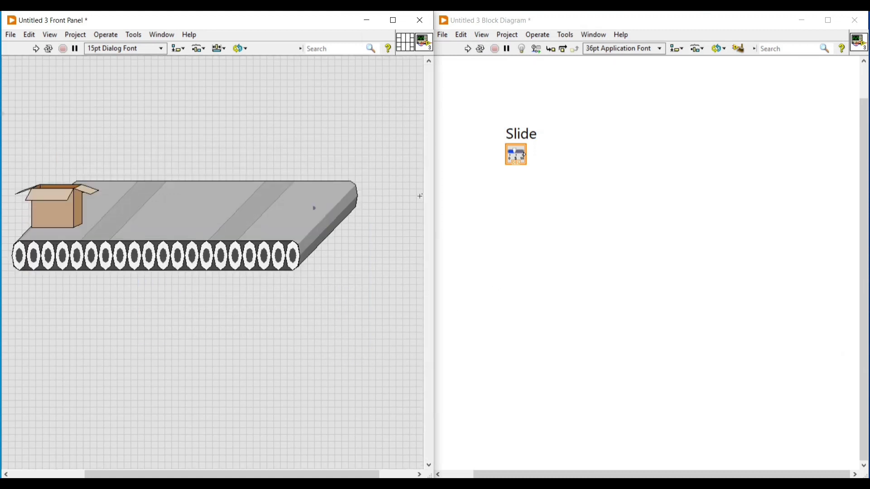
pyautogui.moveTo(112, 164); pyautogui.dragTo(446, 339)
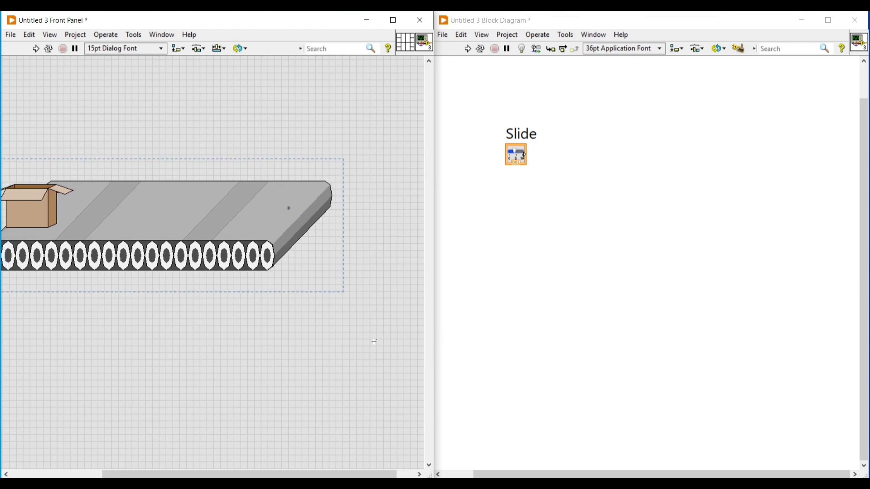
pyautogui.moveTo(180, 238); pyautogui.dragTo(218, 247)
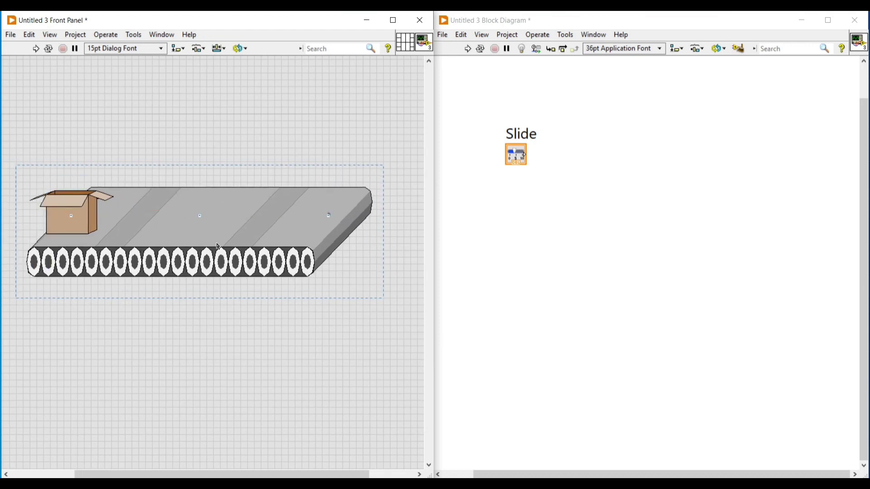
pyautogui.click(244, 138)
pyautogui.moveTo(98, 203); pyautogui.dragTo(7, 148)
pyautogui.moveTo(522, 159); pyautogui.dragTo(570, 235)
# Step: Change Slide to an indicator and enclose it in a For Loop
pyautogui.rightClick(570, 236)
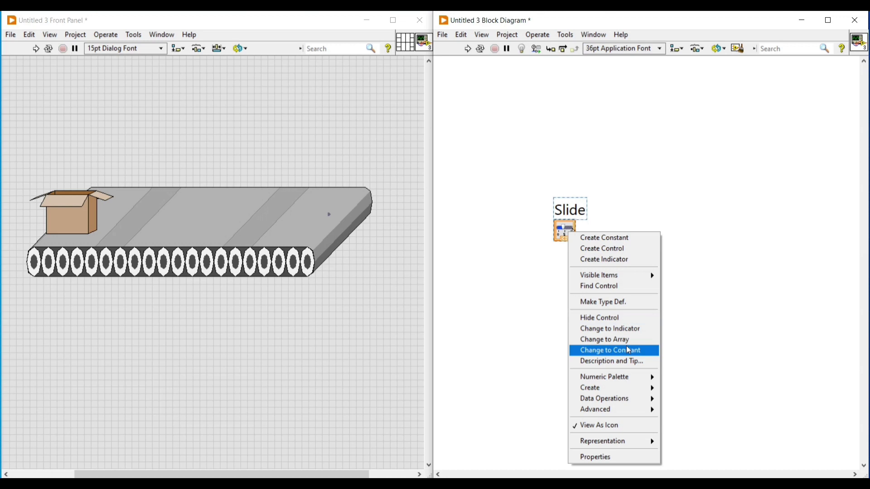
pyautogui.click(622, 331)
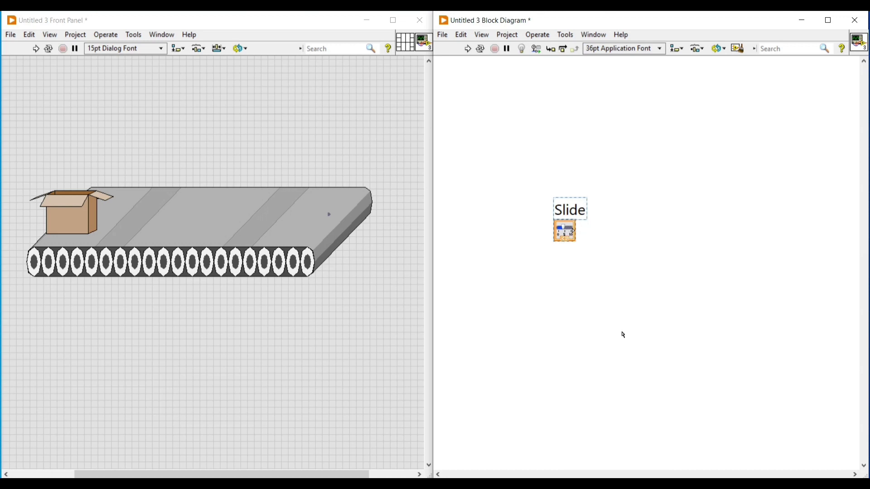
pyautogui.moveTo(565, 232); pyautogui.dragTo(601, 240)
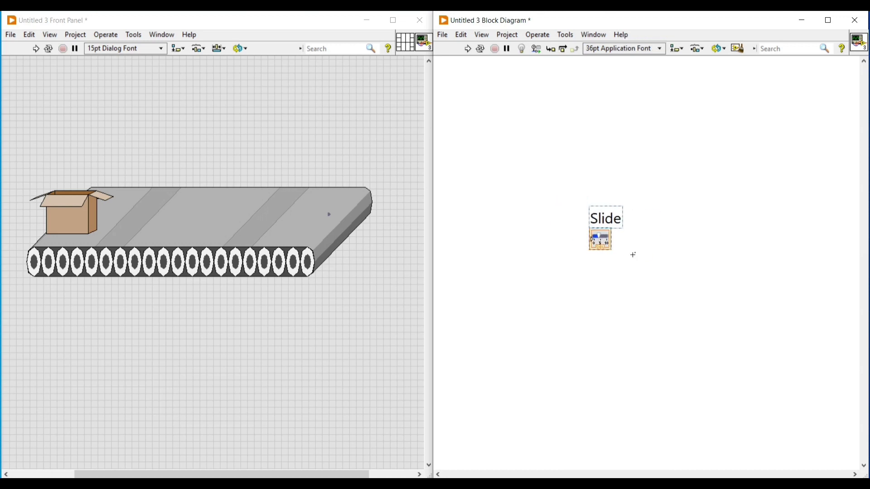
pyautogui.rightClick(634, 255)
pyautogui.moveTo(666, 63)
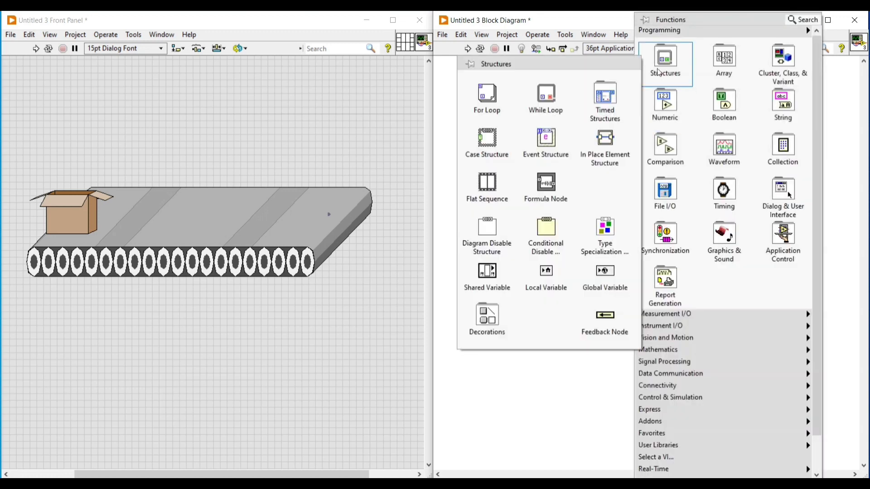
pyautogui.click(544, 96)
pyautogui.moveTo(546, 170)
pyautogui.mouseDown()
pyautogui.moveTo(647, 300)
pyautogui.moveTo(654, 288)
pyautogui.mouseUp()
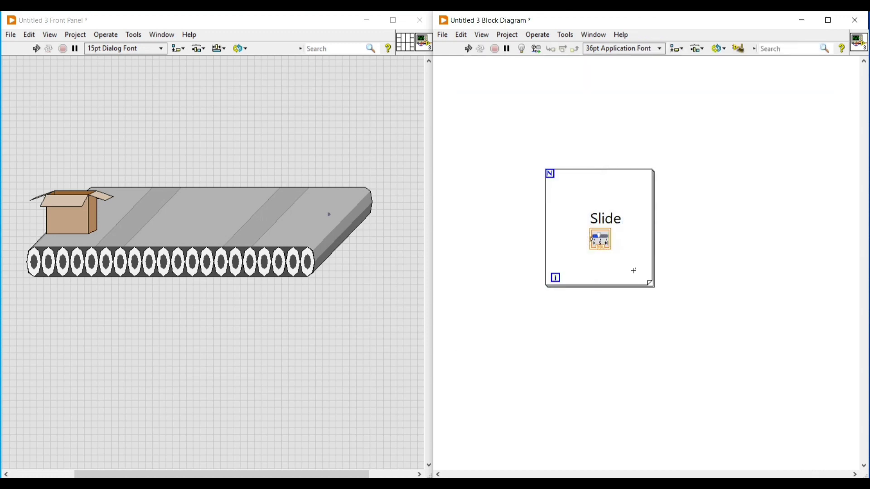
# Step: Give the loop count a constant of 10 and wire the iteration terminal to Slide
pyautogui.rightClick(545, 175)
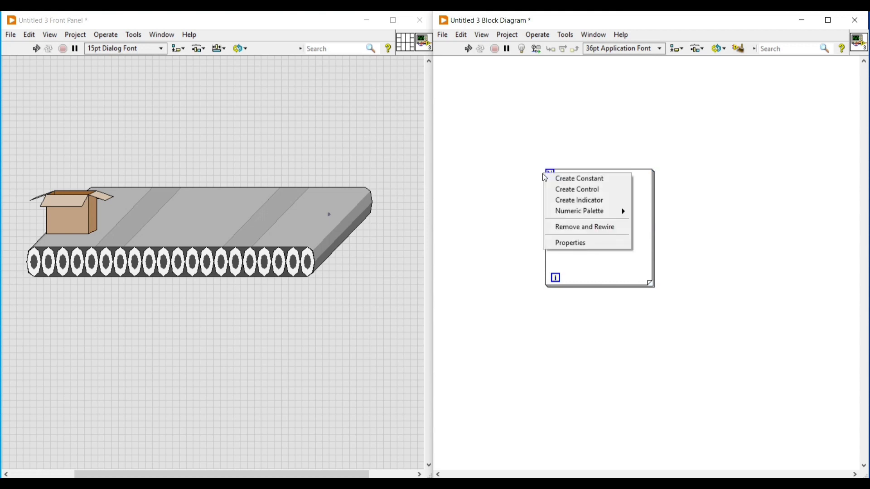
pyautogui.click(565, 177)
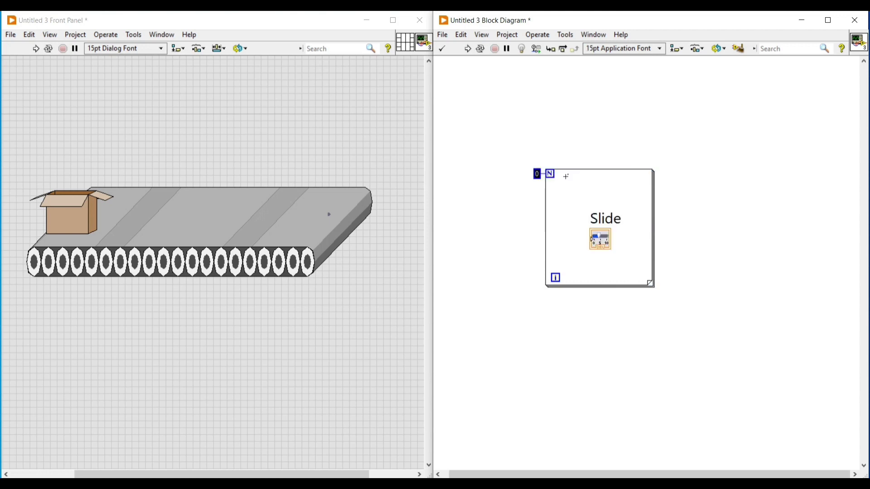
pyautogui.write('10')
pyautogui.moveTo(545, 140); pyautogui.dragTo(580, 299)
pyautogui.click(560, 278)
pyautogui.click(593, 241)
# Step: Draw a While Loop around the For Loop
pyautogui.rightClick(521, 133)
pyautogui.moveTo(547, 79)
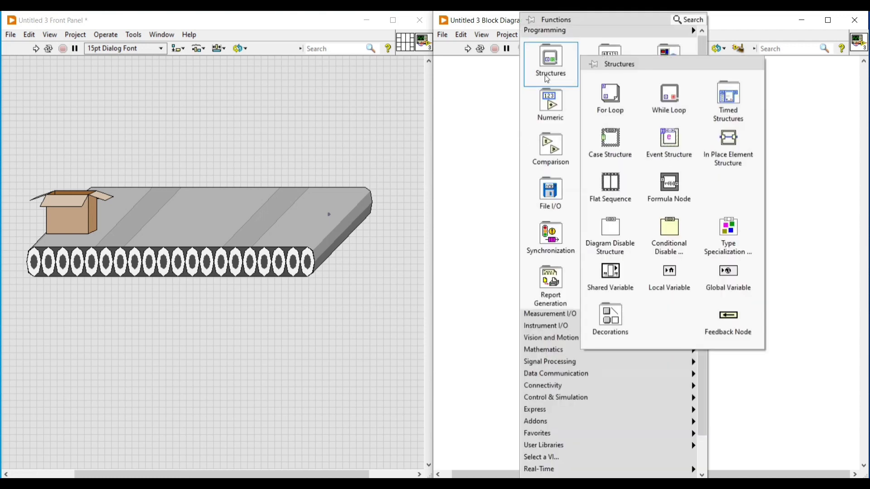
pyautogui.click(666, 109)
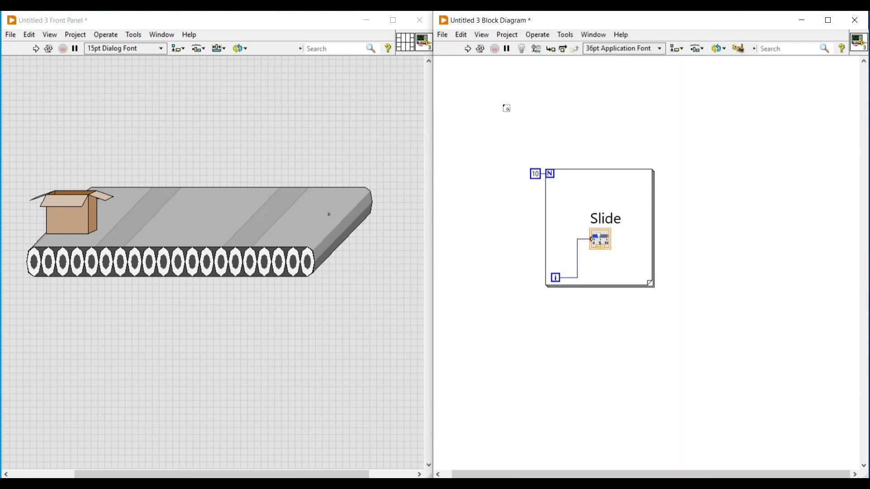
pyautogui.moveTo(488, 125); pyautogui.dragTo(736, 334)
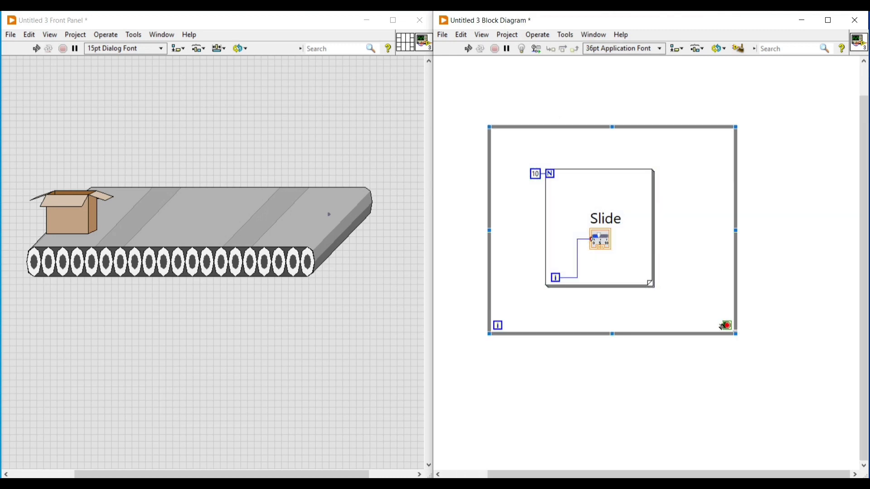
# Step: Create a stop button control for the While Loop's condition terminal
pyautogui.rightClick(724, 326)
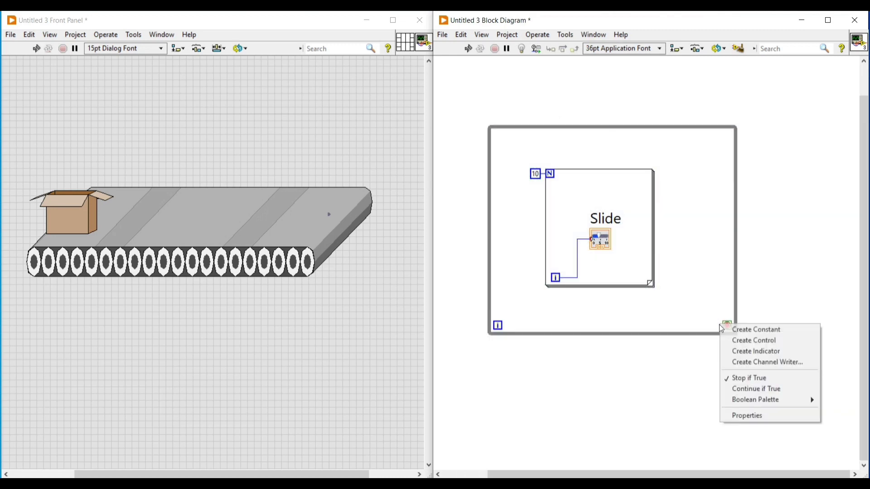
pyautogui.click(771, 345)
pyautogui.click(155, 105)
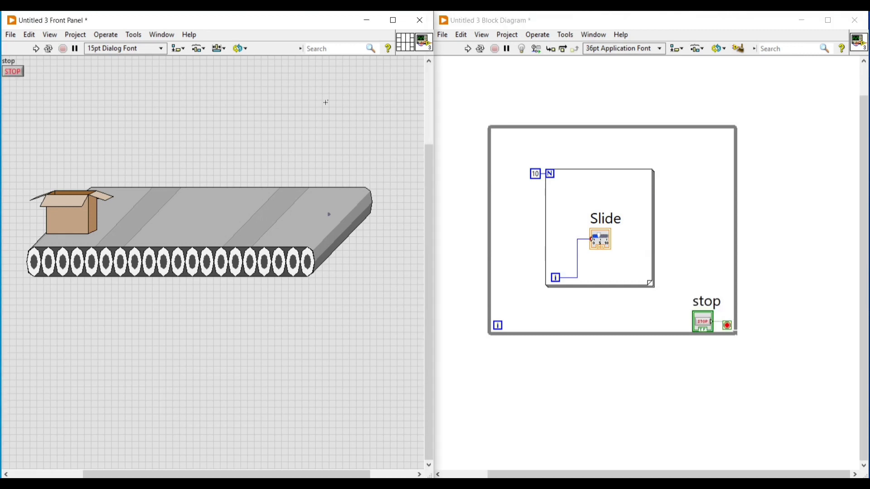
pyautogui.click(503, 146)
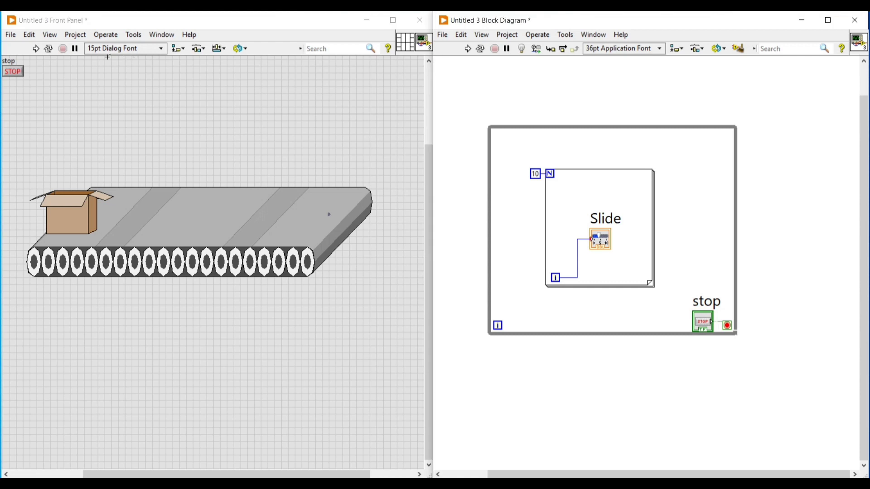
# Step: Run the VI to animate the box along the belt, then abort execution
pyautogui.click(36, 48)
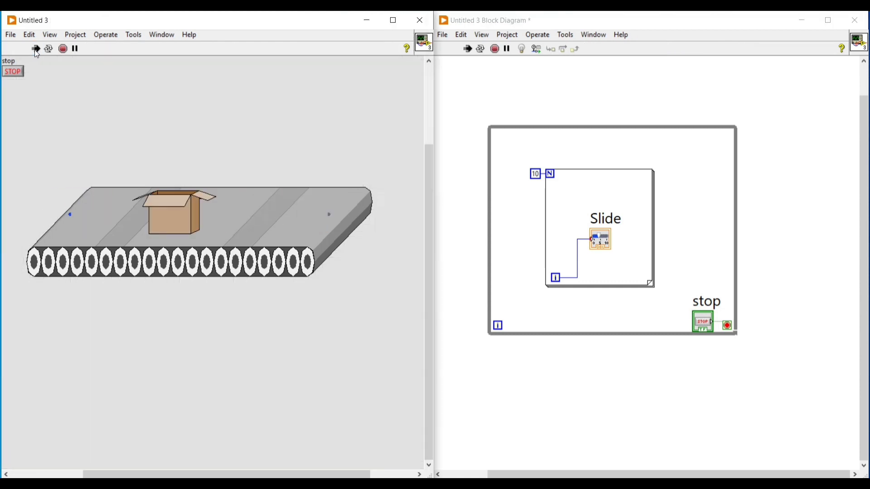
pyautogui.click(64, 51)
pyautogui.click(403, 221)
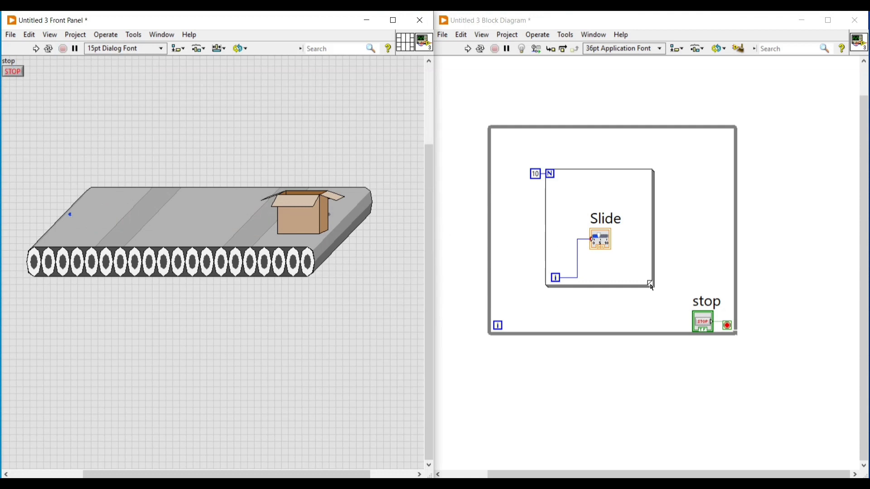
# Step: Place a Wait (ms) node inside the For Loop with a 200 ms constant
pyautogui.rightClick(589, 183)
pyautogui.moveTo(622, 79)
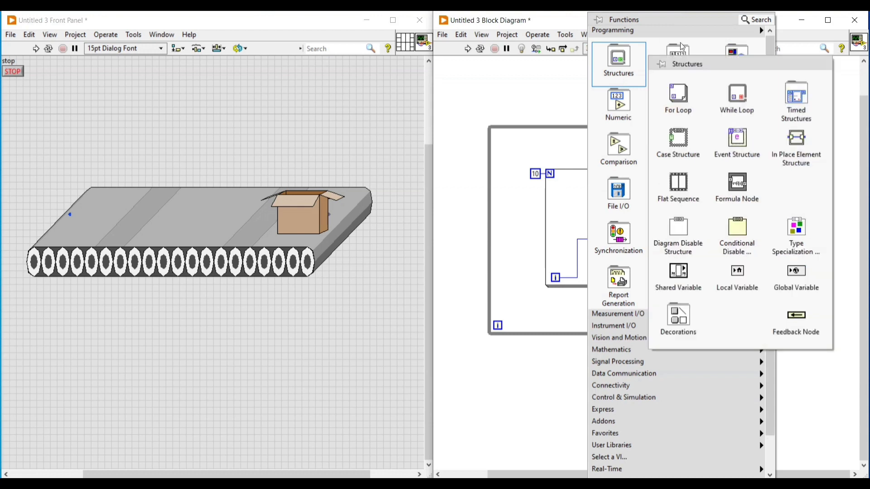
pyautogui.moveTo(675, 202)
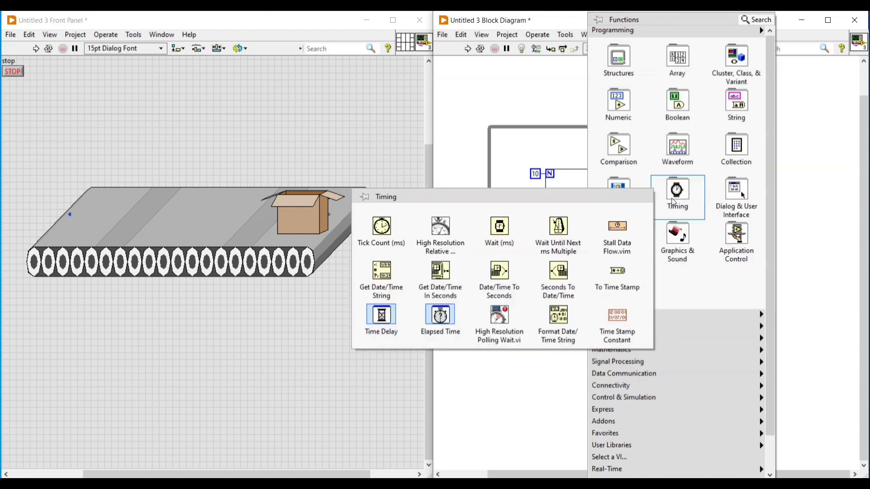
pyautogui.click(510, 257)
pyautogui.click(612, 191)
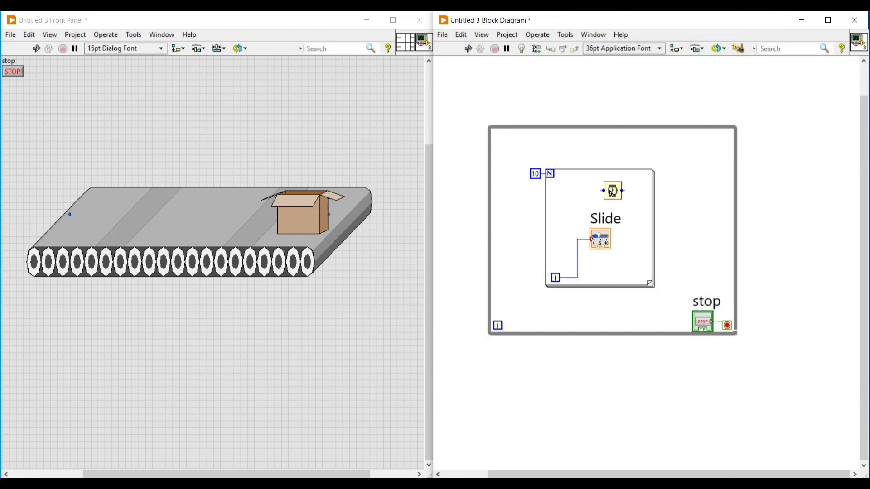
pyautogui.rightClick(607, 192)
pyautogui.click(605, 194)
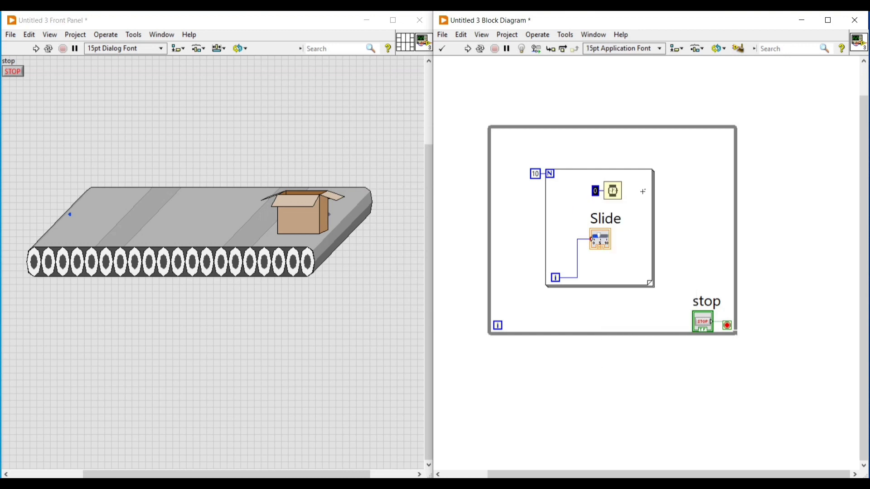
pyautogui.write('200')
# Step: Run the VI with the 200 ms delay, abort it, then select the While Loop and stop label
pyautogui.click(468, 48)
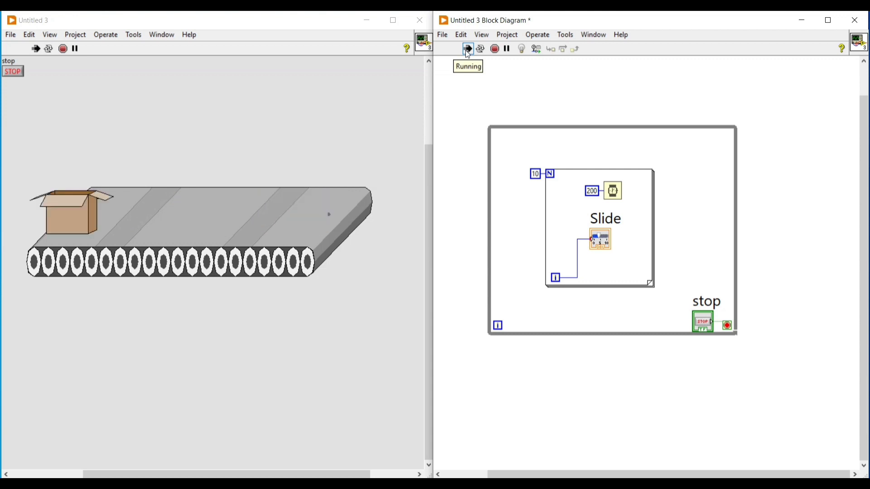
pyautogui.click(497, 52)
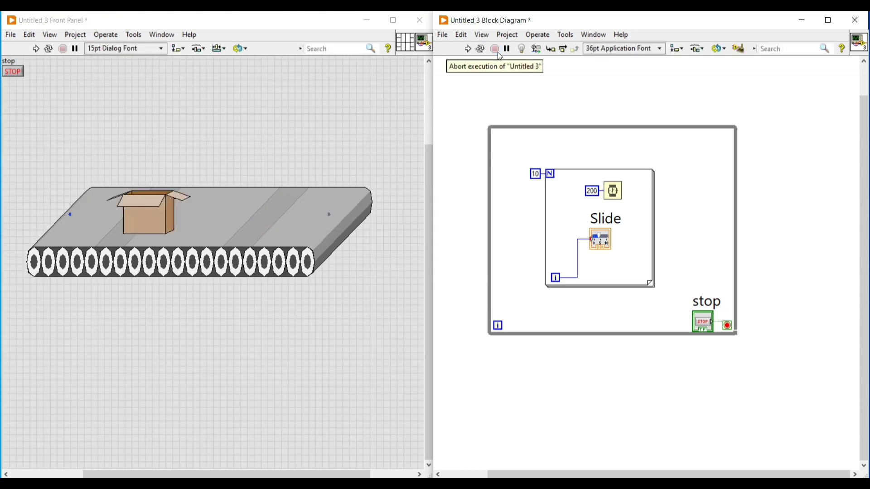
pyautogui.click(735, 318)
pyautogui.click(707, 302)
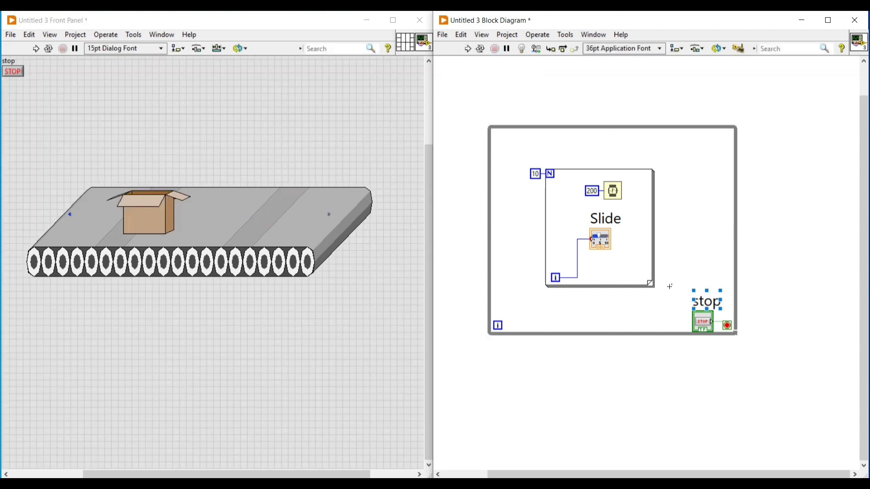